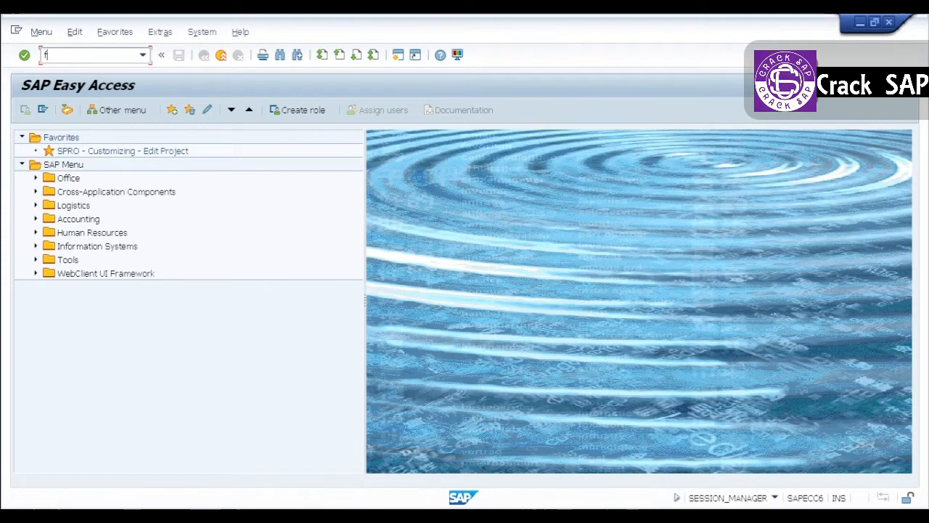
# Open vendor invoice entry with transaction FB60 and fill in the vendor account from the suggested entry.
pyautogui.write('fb60')
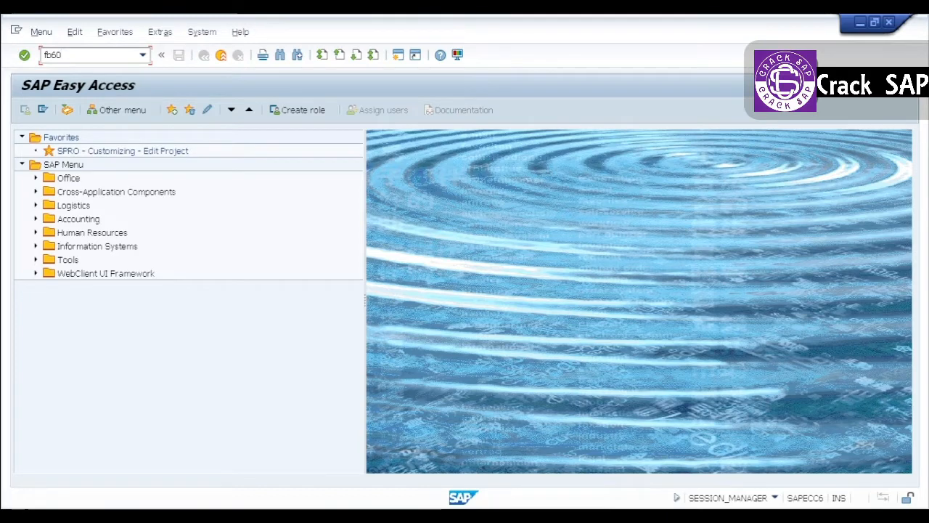
pyautogui.press('Return')
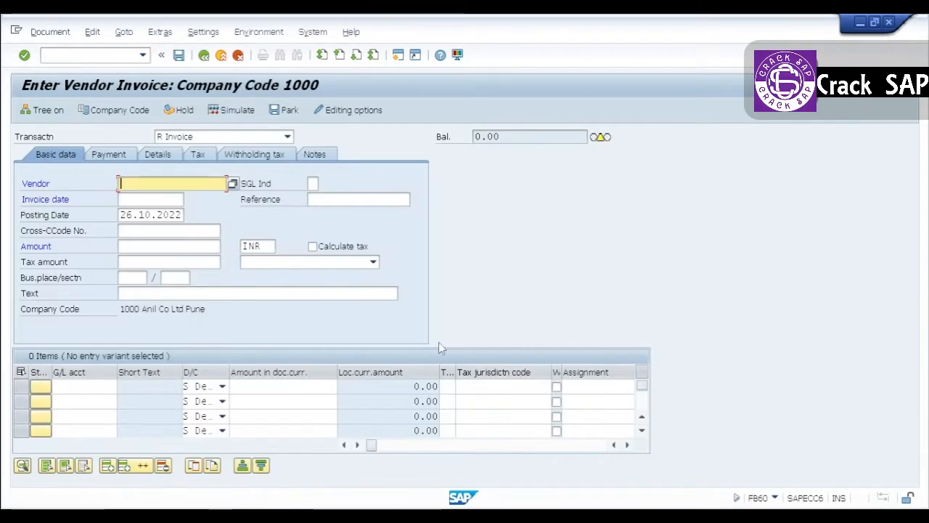
pyautogui.write('10')
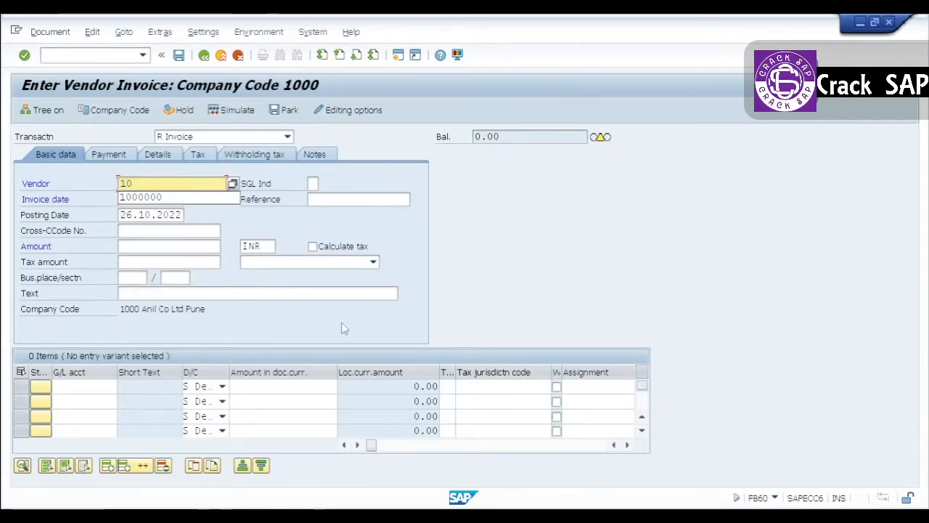
pyautogui.press('Down')
pyautogui.press('Return')
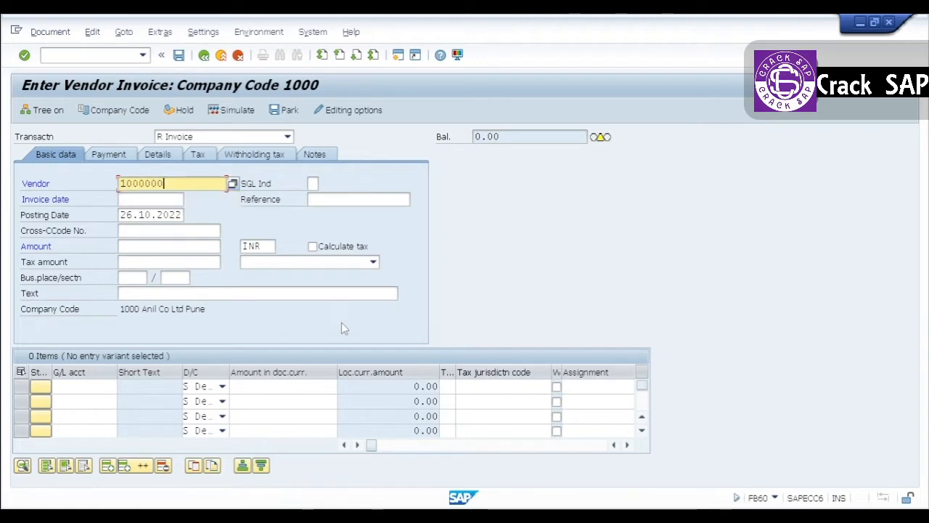
# Enter invoice date 26102022, reference Test and amount 10000 for the vendor invoice and submit the header data.
pyautogui.click(159, 201)
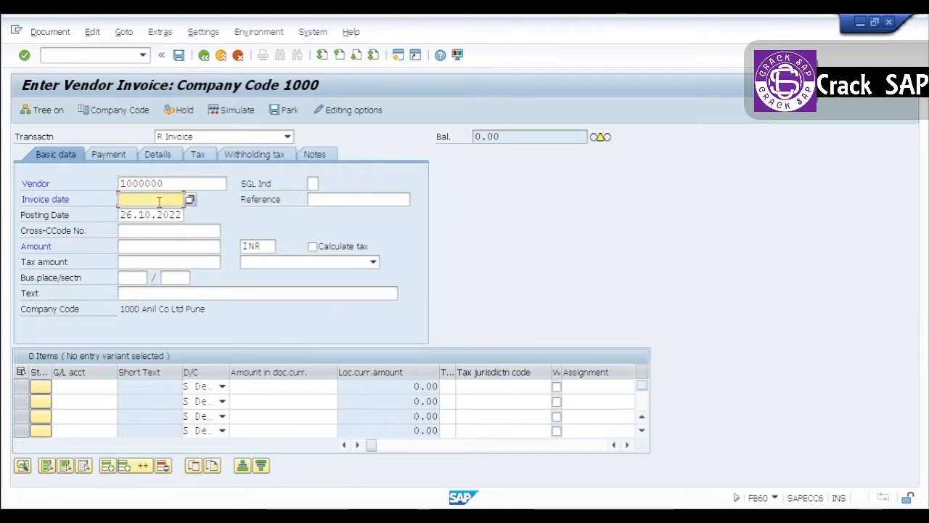
pyautogui.click(159, 201)
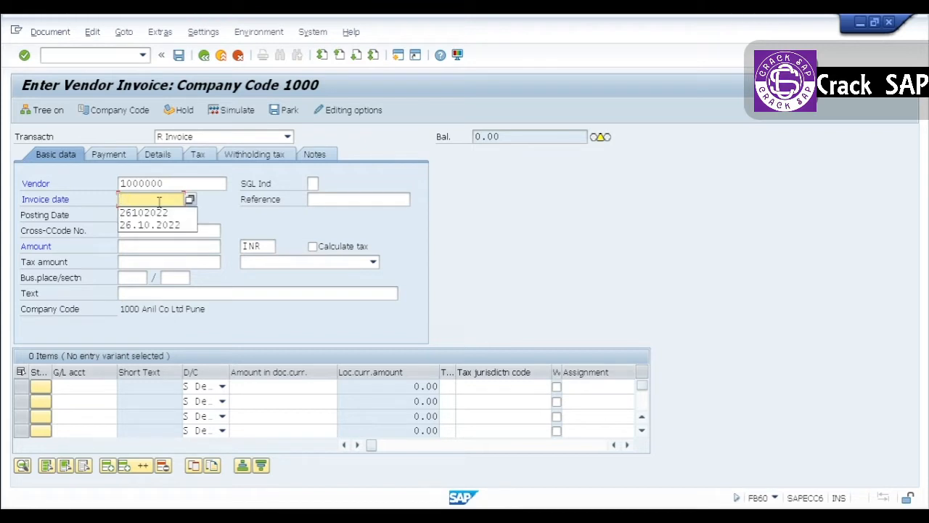
pyautogui.write('26102022')
pyautogui.press('Tab')
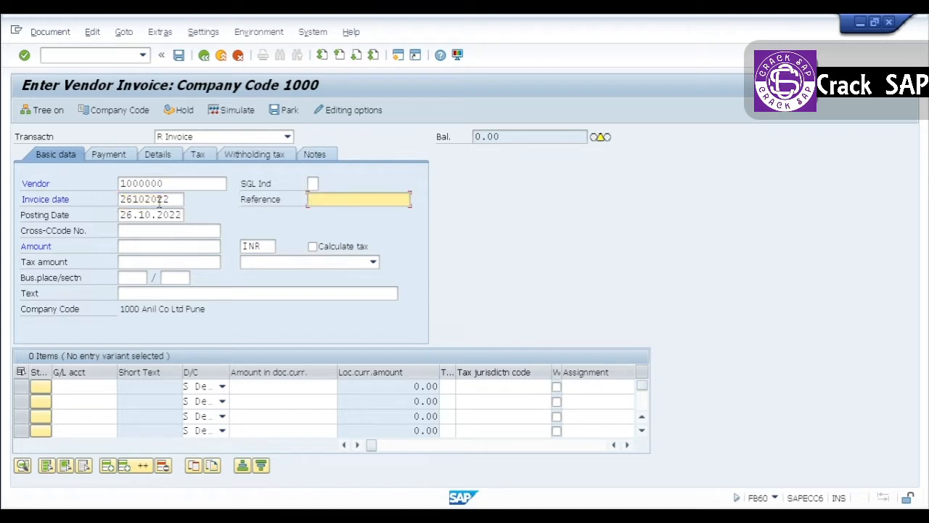
pyautogui.write('Test')
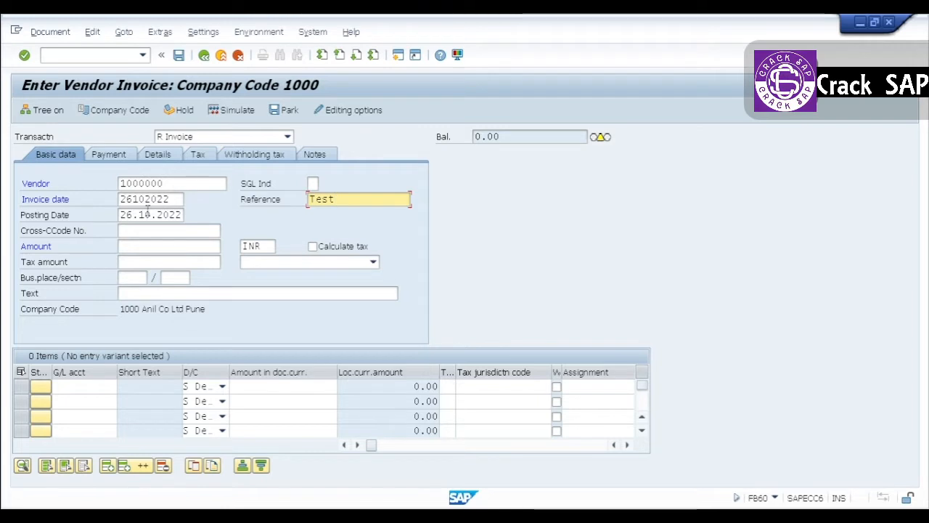
pyautogui.click(147, 247)
pyautogui.write('10')
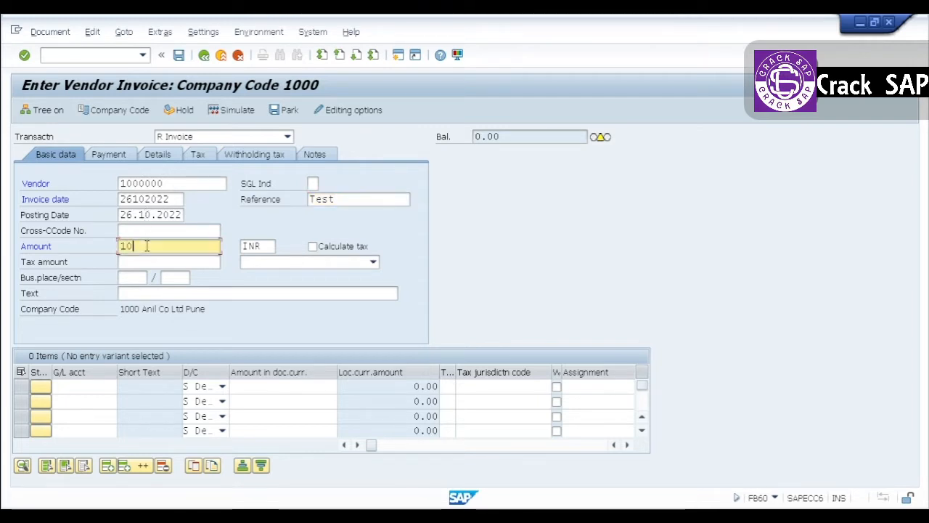
pyautogui.write('000')
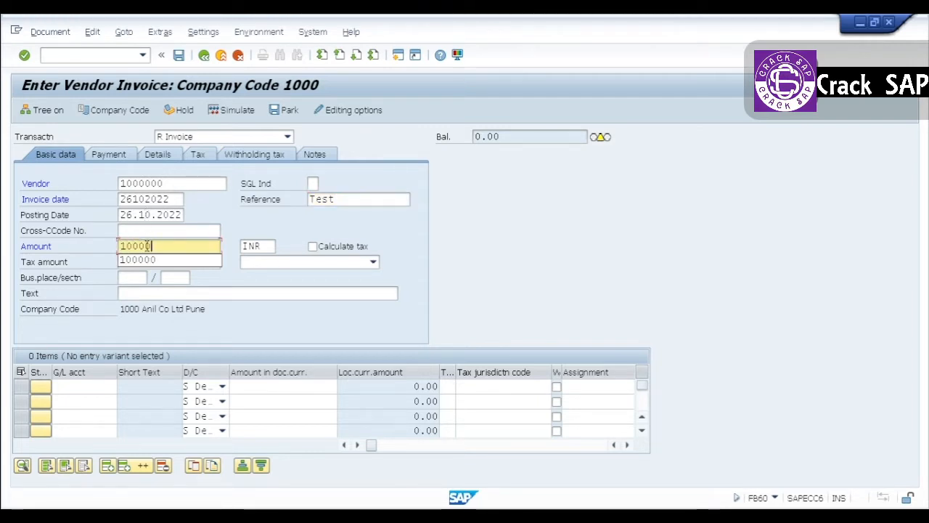
pyautogui.press('Return')
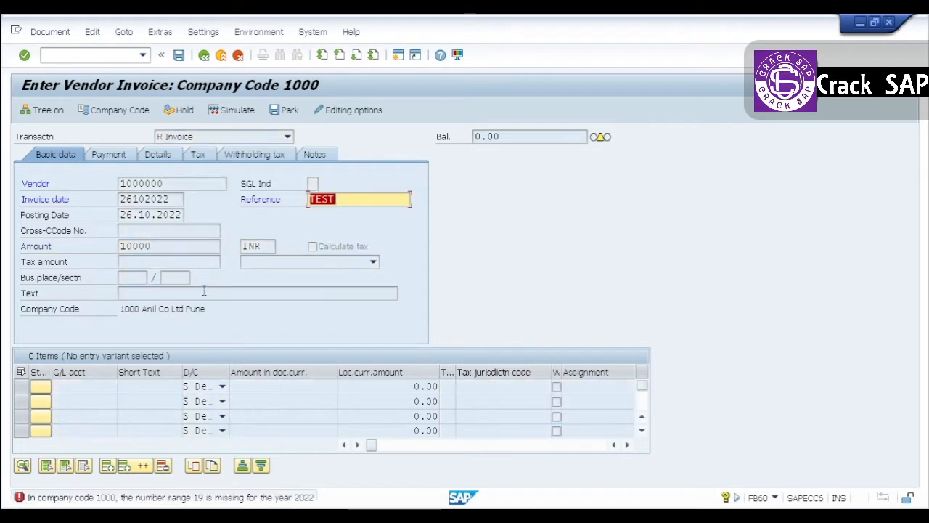
# Read the detailed explanation of the invoice's error message, close it and exit the invoice without keeping its data.
pyautogui.click(251, 501)
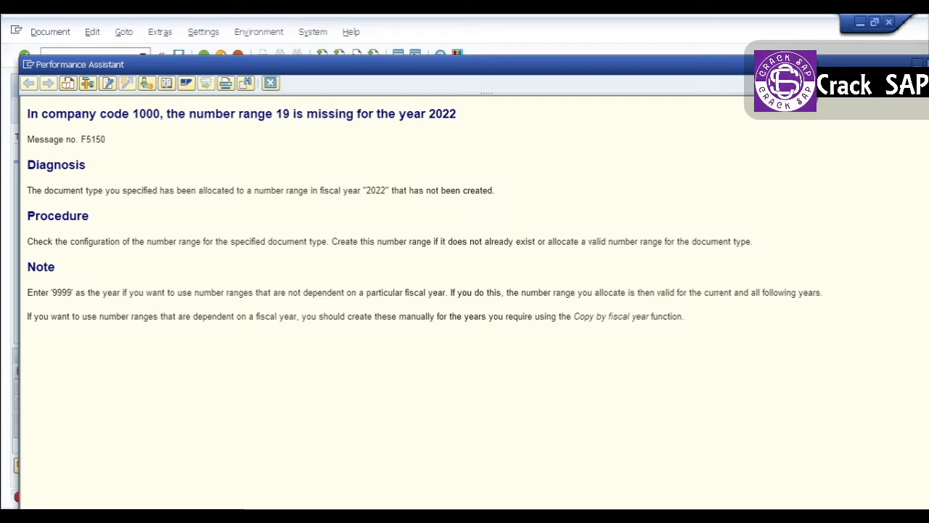
pyautogui.moveTo(783, 63); pyautogui.dragTo(715, 80)
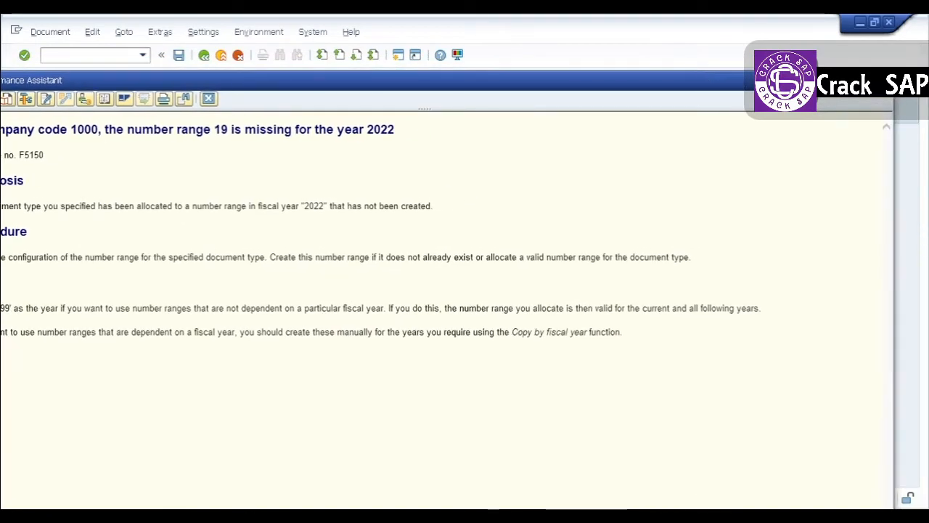
pyautogui.click(883, 80)
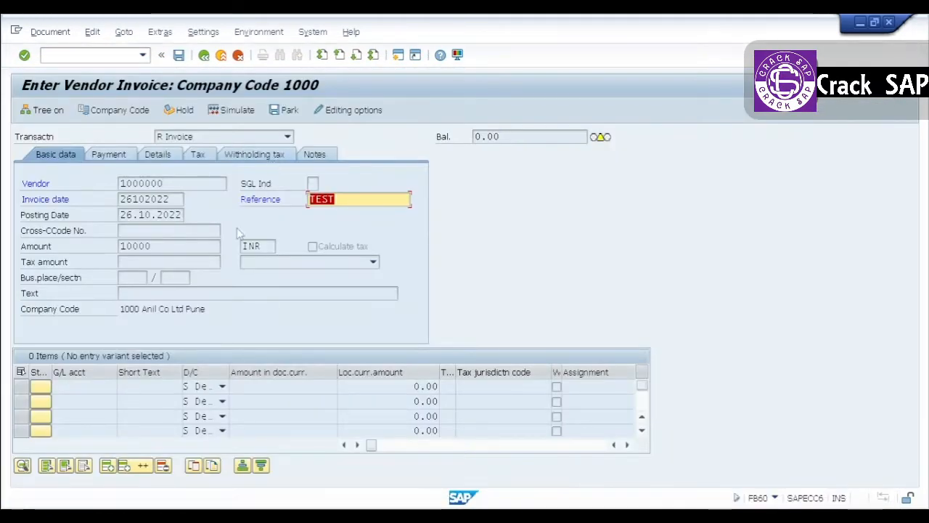
pyautogui.click(222, 57)
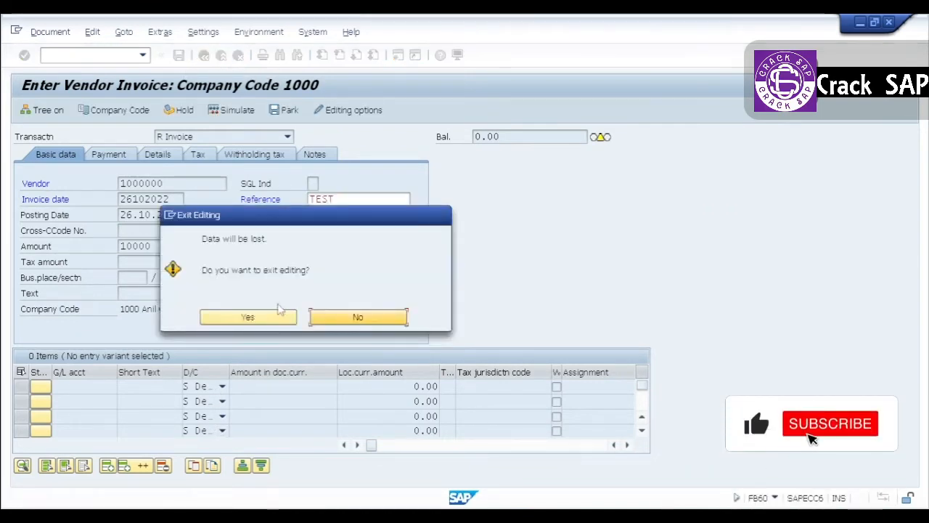
pyautogui.click(248, 317)
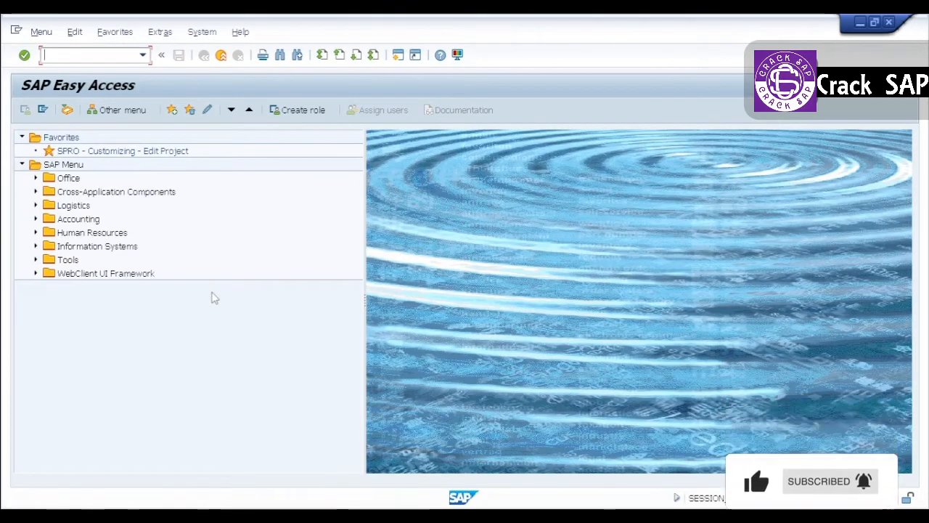
# Open accounting document range maintenance with transaction FBN1 and open the intervals of company code 1000 for editing.
pyautogui.write('fb')
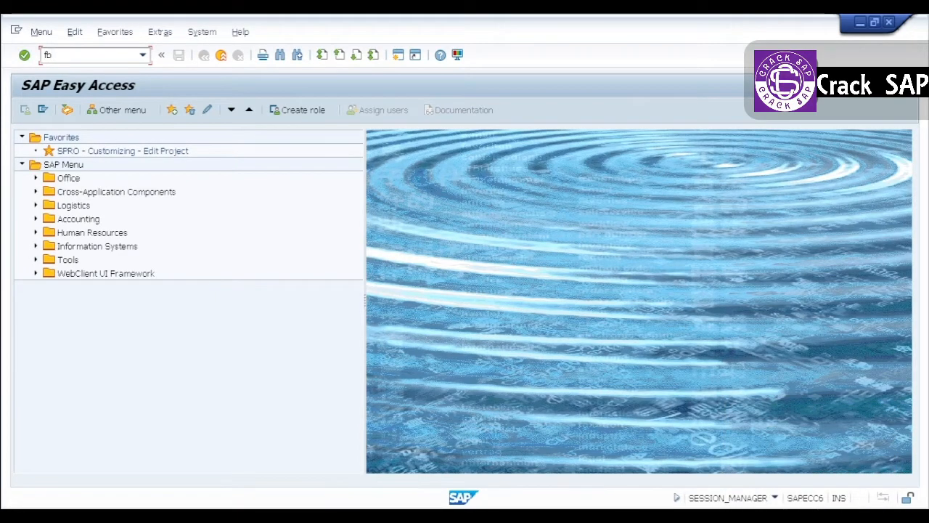
pyautogui.write('n1')
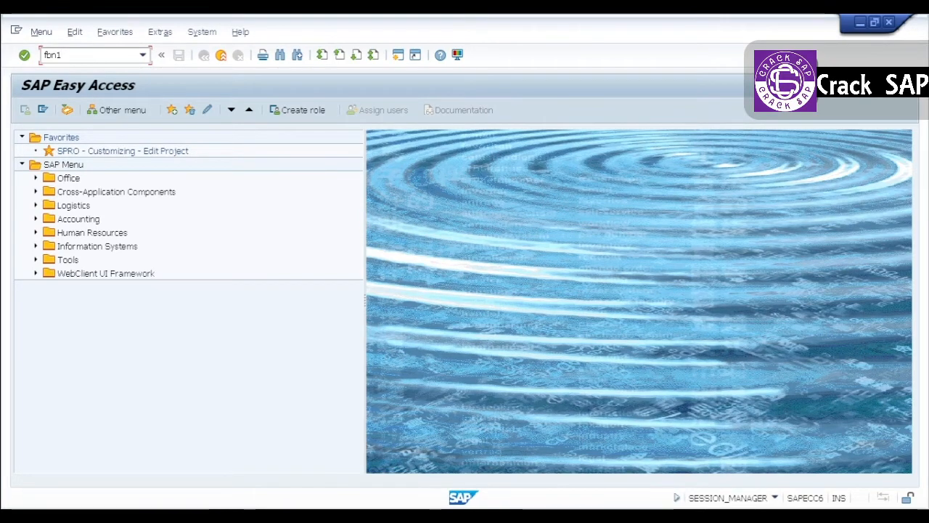
pyautogui.press('Return')
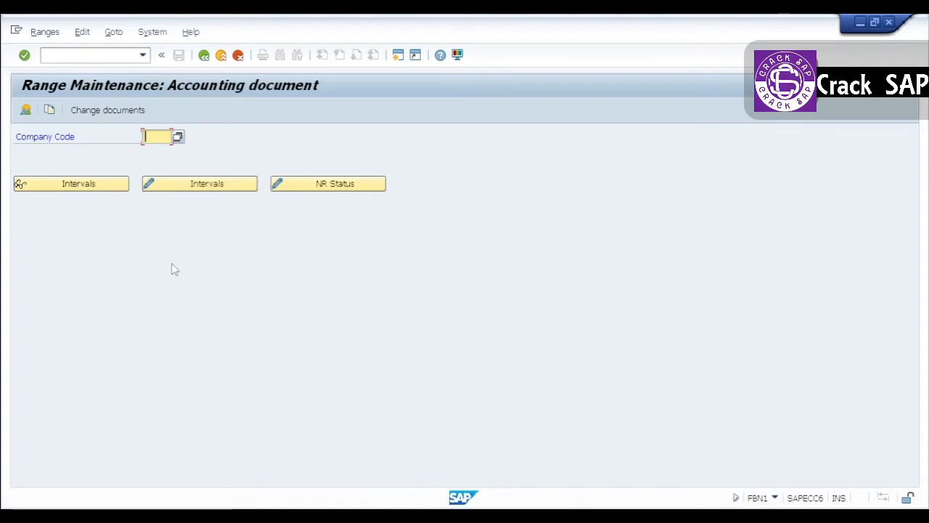
pyautogui.write('1000')
pyautogui.press('Return')
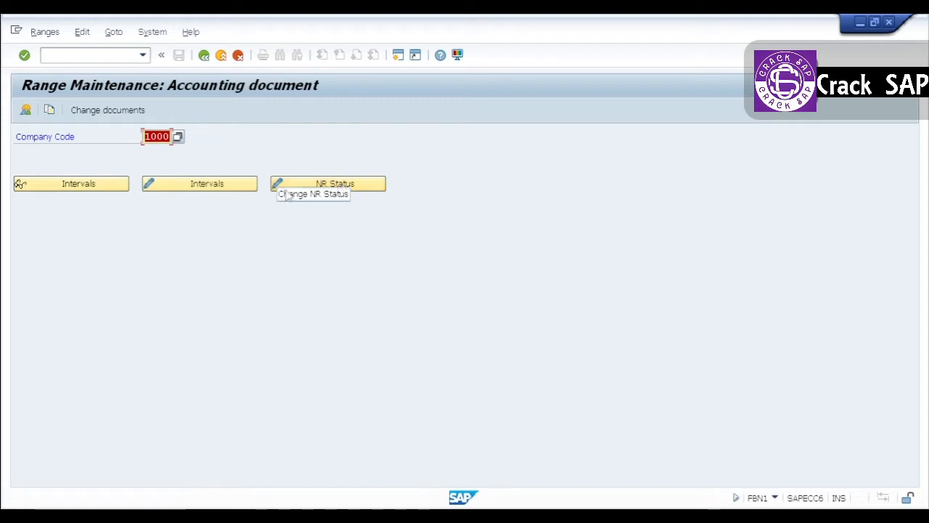
pyautogui.click(222, 186)
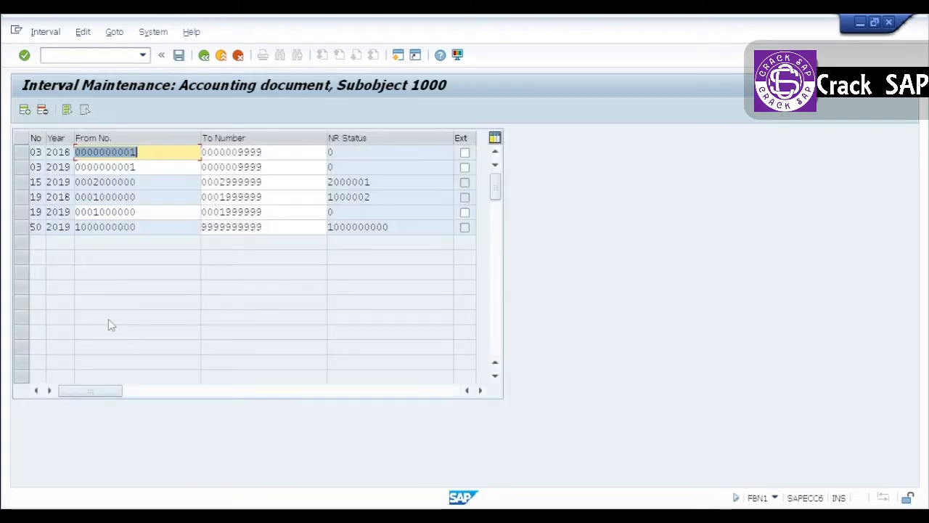
# Copy the number, year and range limits of the 2019 interval 19 into a newly inserted interval row.
pyautogui.click(27, 211)
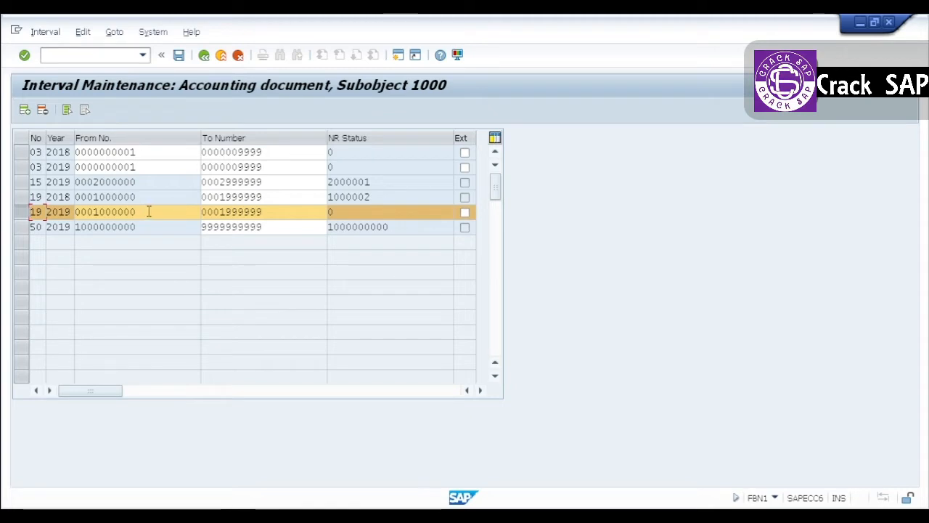
pyautogui.moveTo(145, 211); pyautogui.dragTo(76, 210)
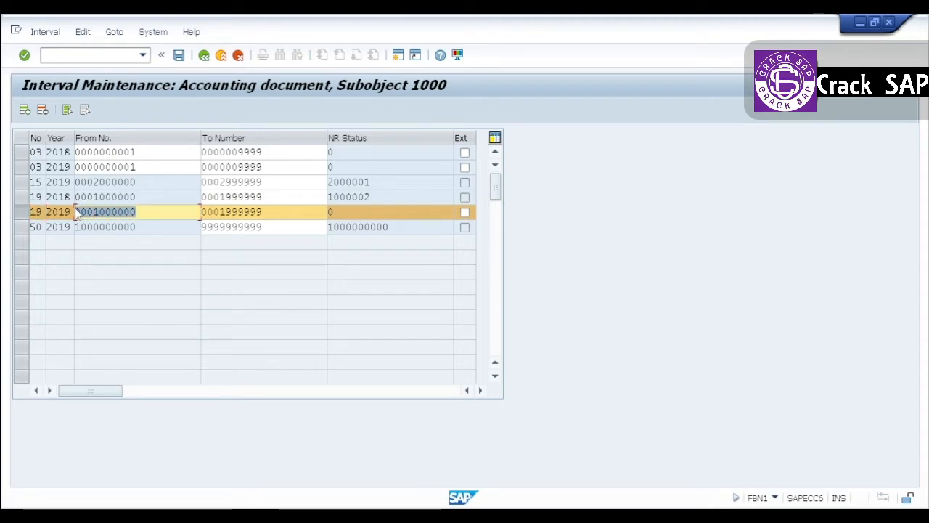
pyautogui.click(77, 211)
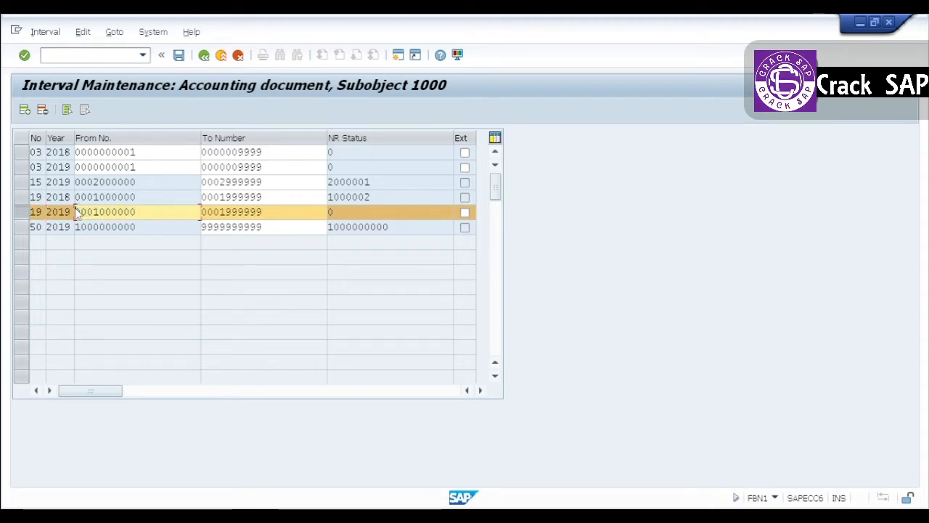
pyautogui.click(32, 211)
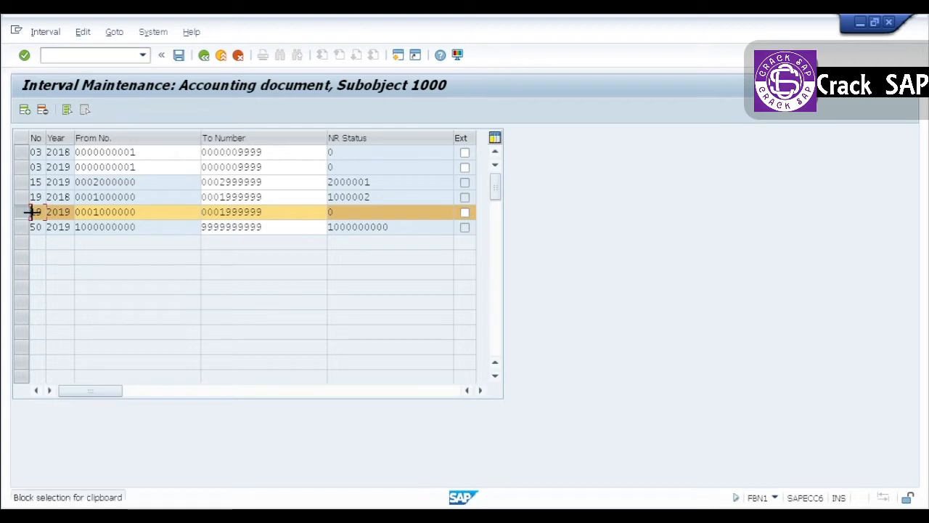
pyautogui.moveTo(32, 211); pyautogui.dragTo(288, 210)
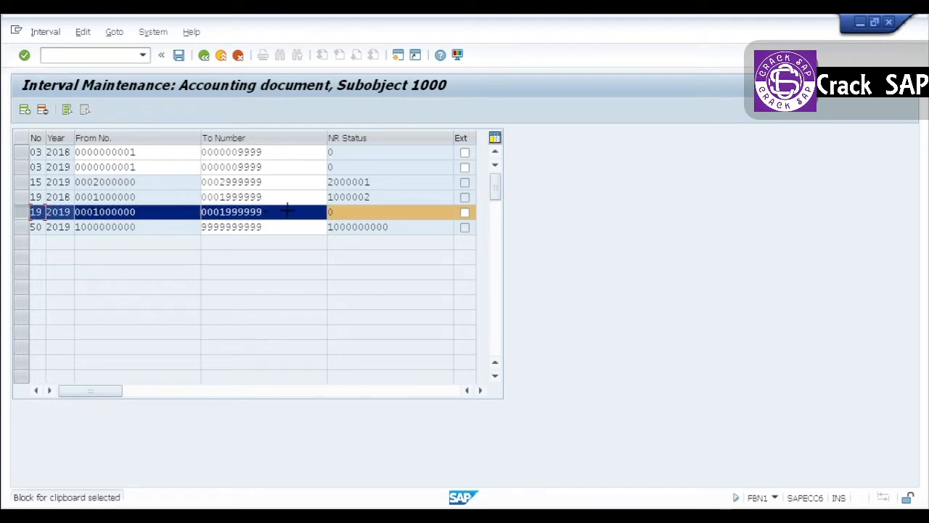
pyautogui.hotkey('ctrl', 'c')
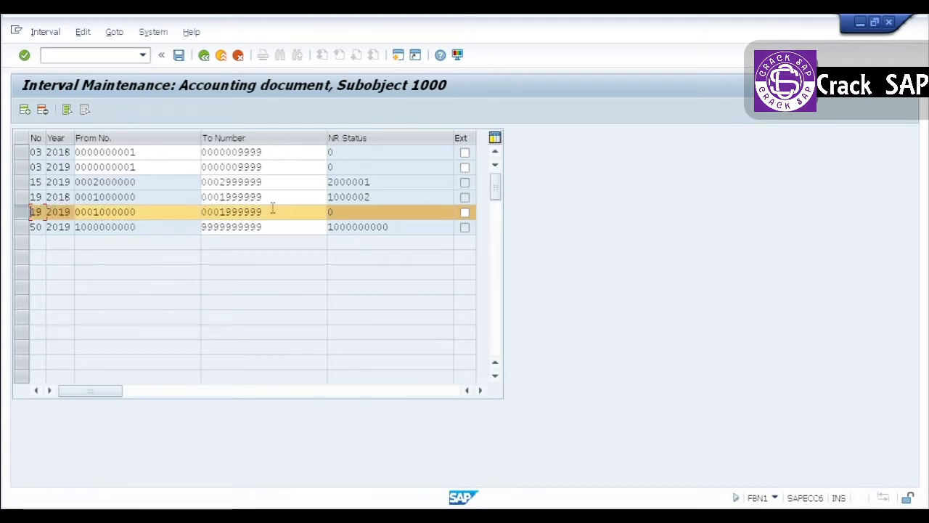
pyautogui.click(25, 109)
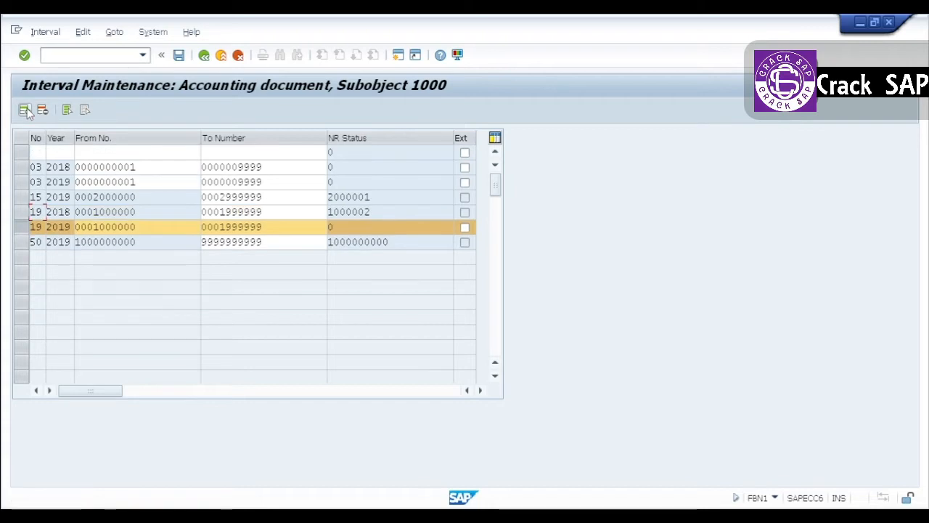
pyautogui.click(39, 151)
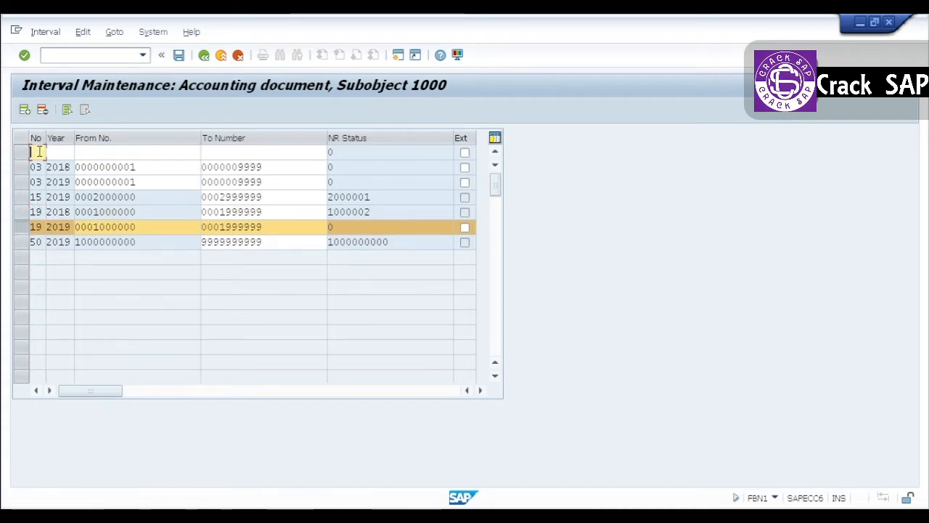
pyautogui.hotkey('ctrl', 'v')
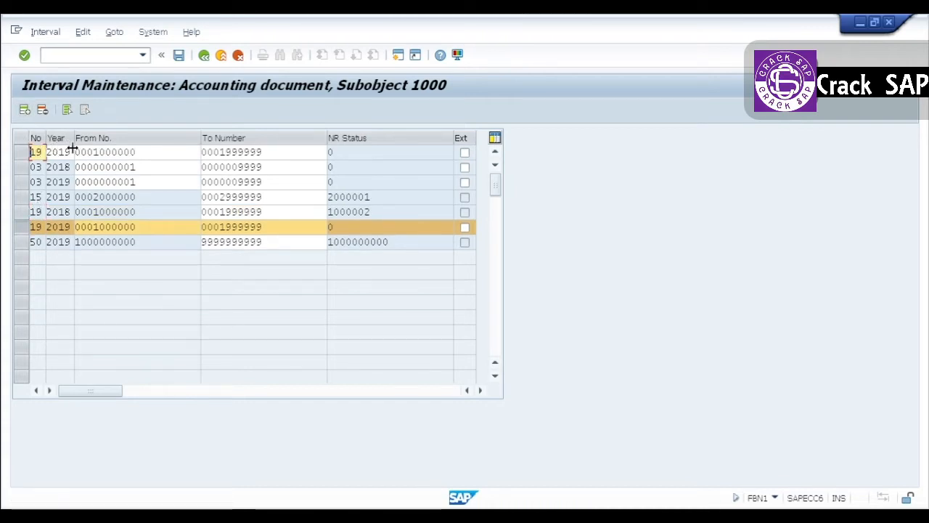
# Set the new interval 19's year to 2022 and save the intervals, acknowledging the transport notice.
pyautogui.click(67, 151)
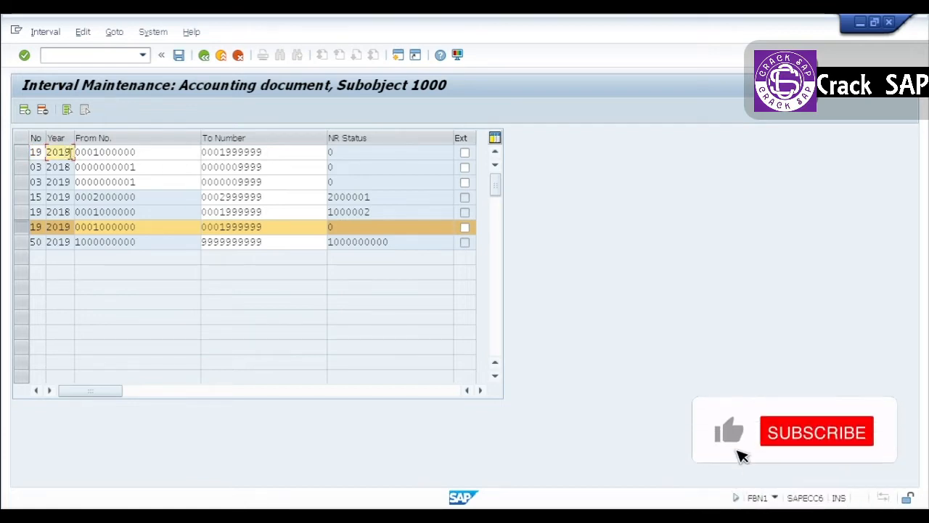
pyautogui.press('BackSpace')
pyautogui.press('BackSpace')
pyautogui.write('22')
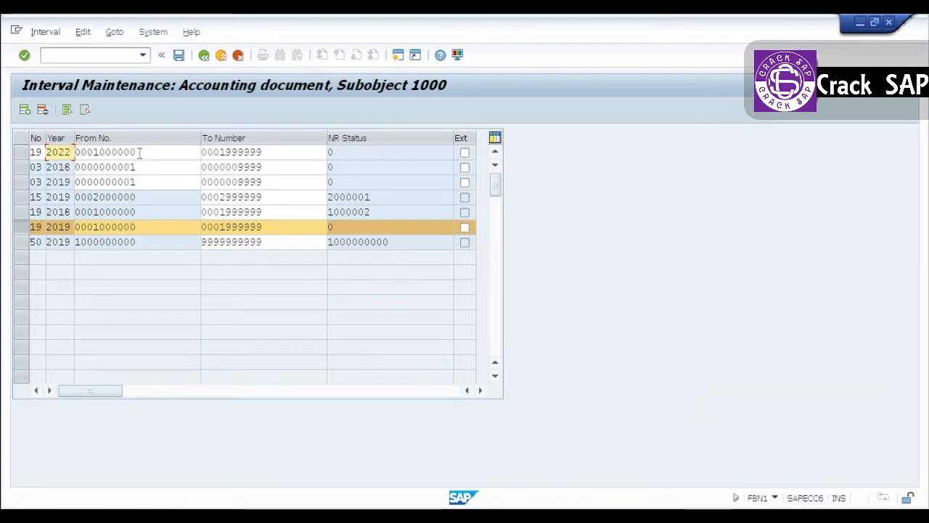
pyautogui.press('Return')
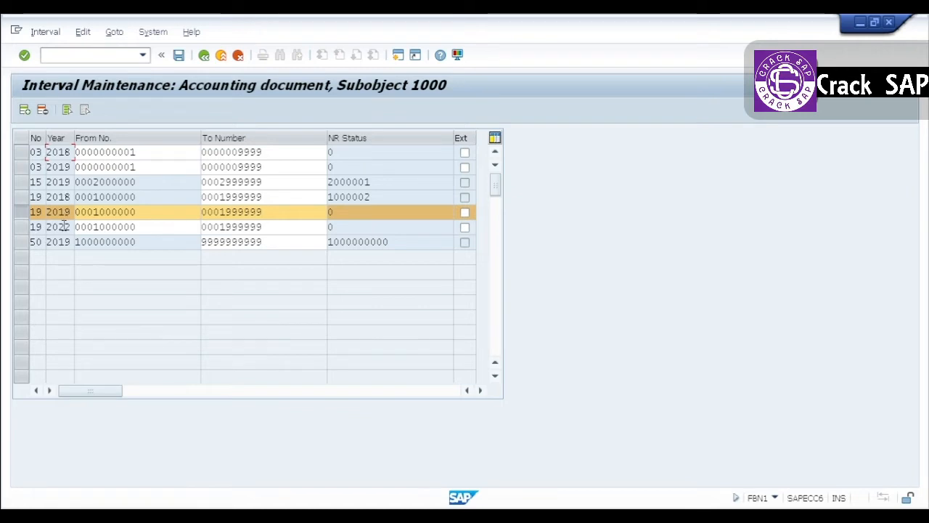
pyautogui.click(180, 56)
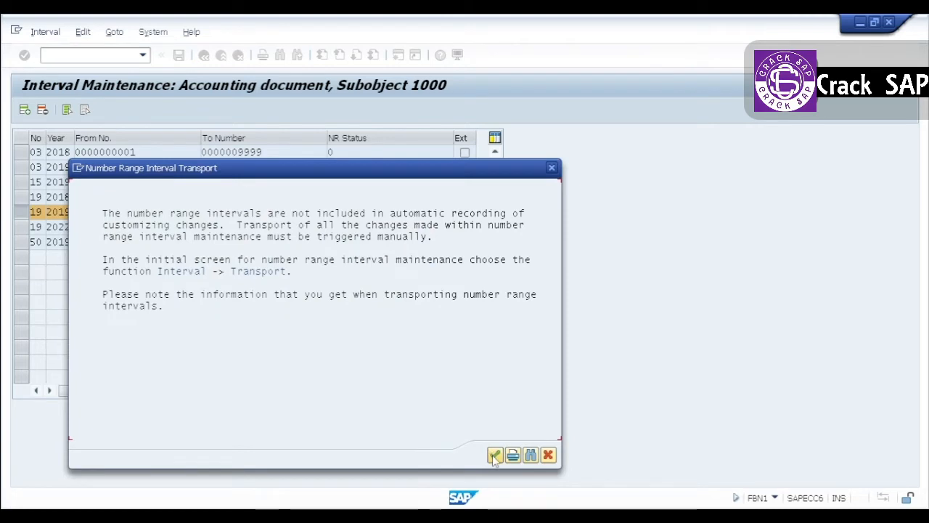
pyautogui.click(493, 455)
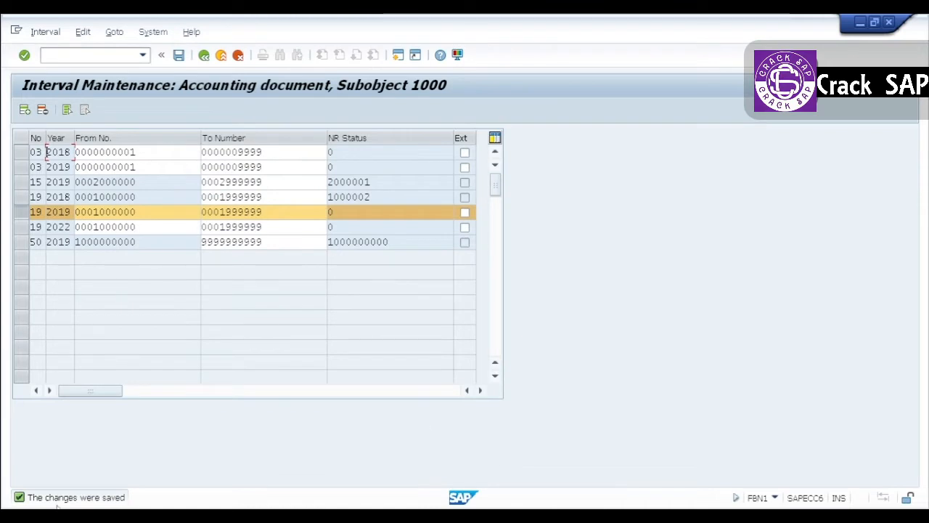
# Read the detailed explanation of the intervals' save message and close it.
pyautogui.click(97, 501)
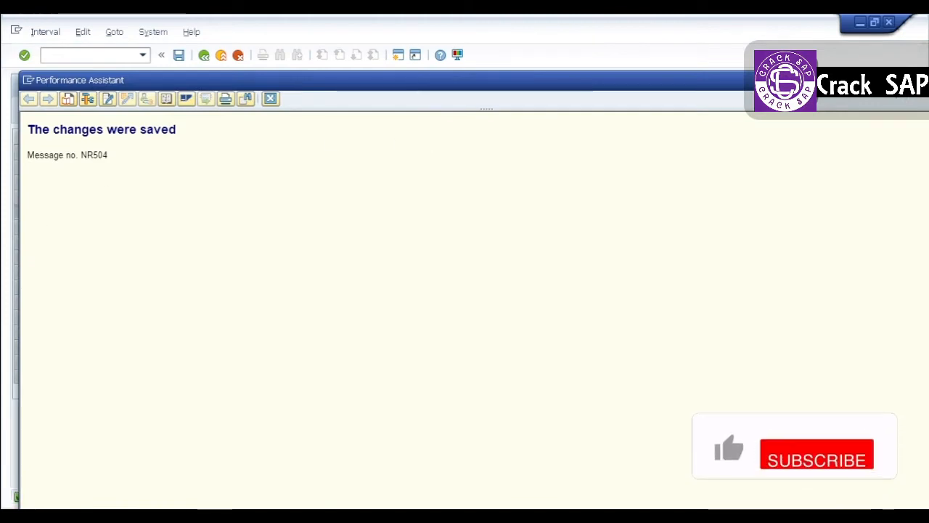
pyautogui.moveTo(897, 81); pyautogui.dragTo(861, 74)
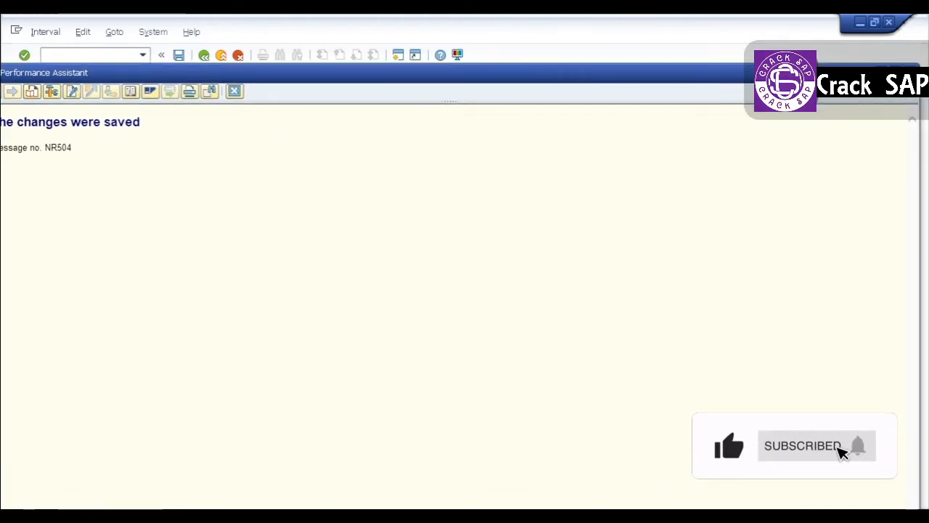
pyautogui.click(913, 71)
# Leave interval maintenance and start a vendor invoice with transaction FB60, entering the vendor number and invoice date 26.10.2022.
pyautogui.click(222, 55)
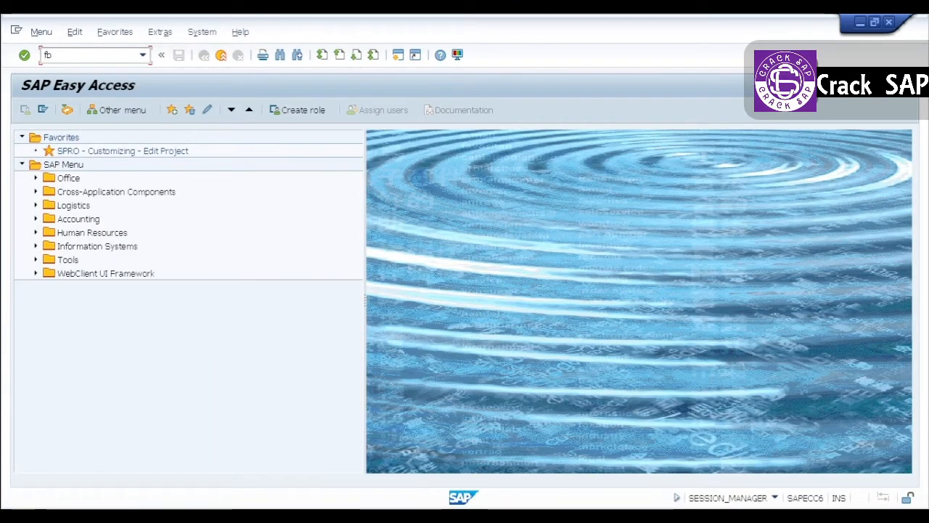
pyautogui.press('Return')
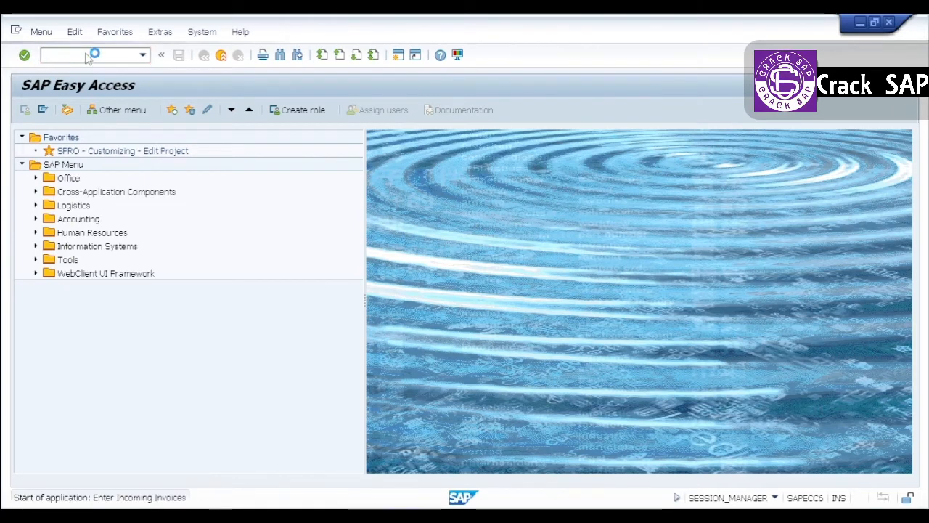
pyautogui.write('1')
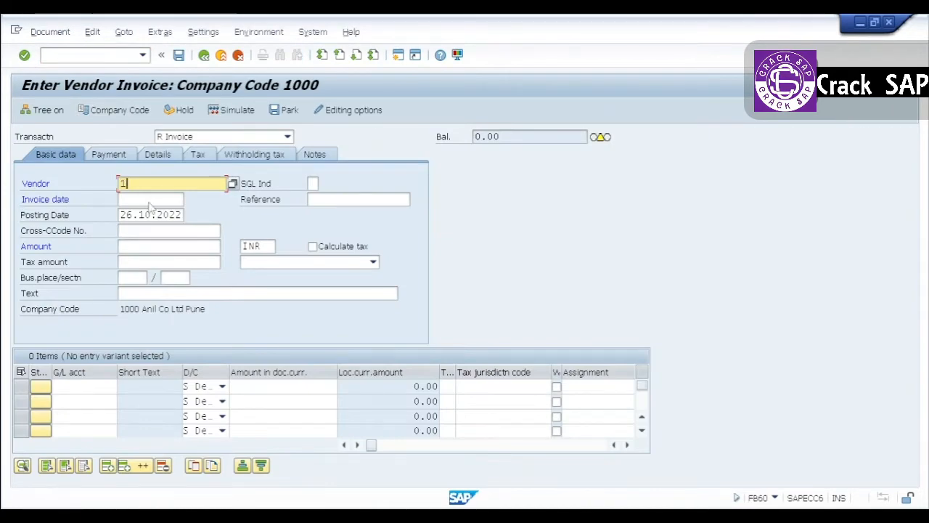
pyautogui.click(145, 198)
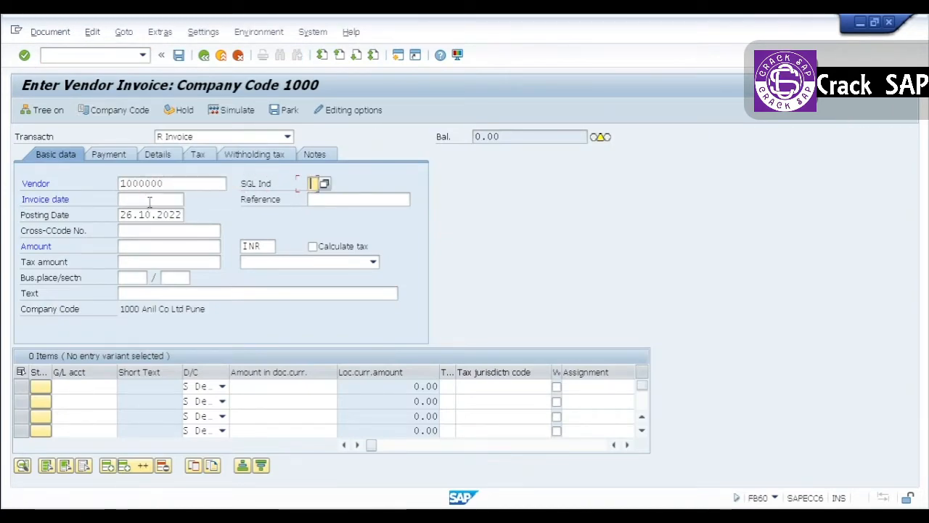
pyautogui.click(150, 200)
pyautogui.press('Return')
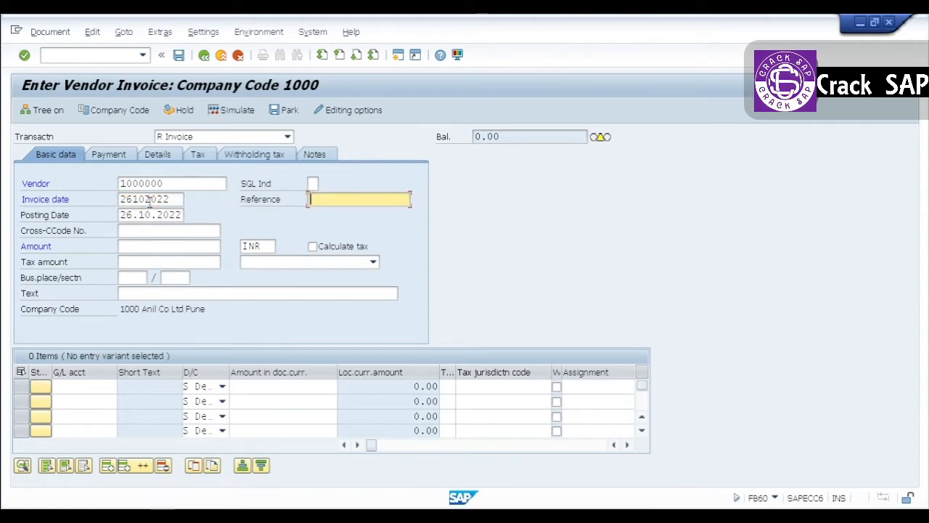
# Set the invoice's reference to Test and its amount to 10000 INR.
pyautogui.write('Test')
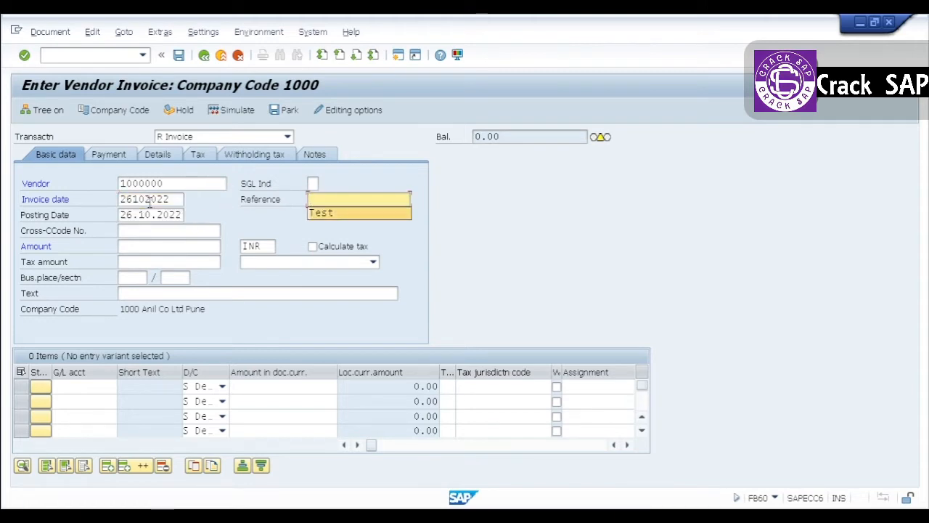
pyautogui.click(124, 246)
pyautogui.write('100')
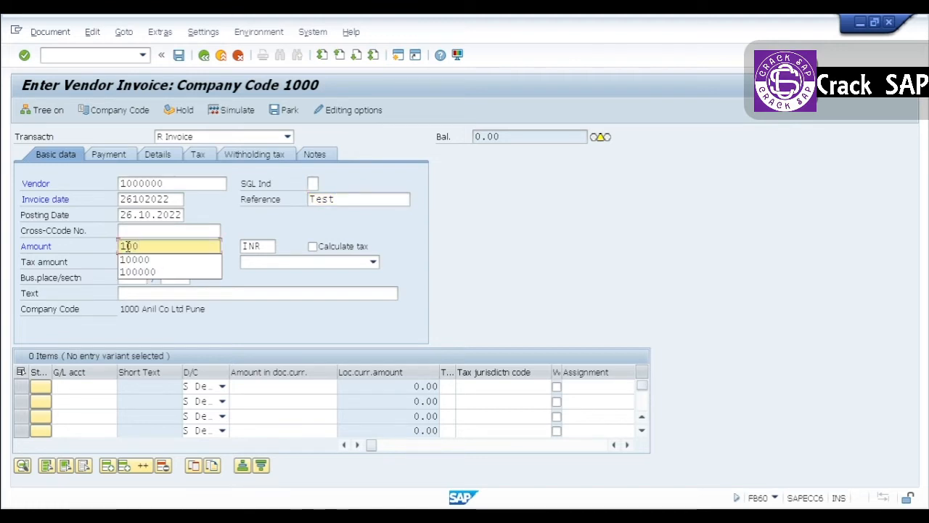
pyautogui.write('00')
pyautogui.press('Return')
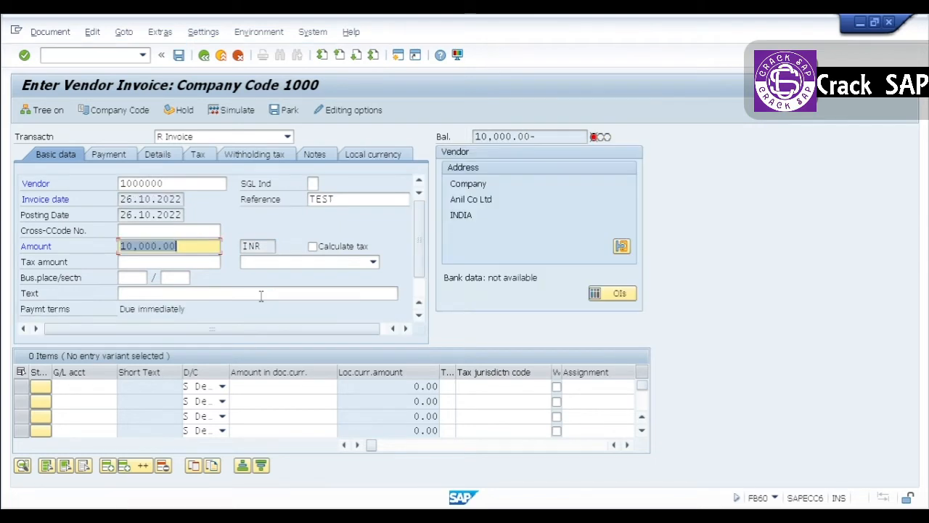
# Find the G/L account by the long text "expense" and assign General - Travel Expenses to the first line item.
pyautogui.click(94, 387)
pyautogui.press('Return')
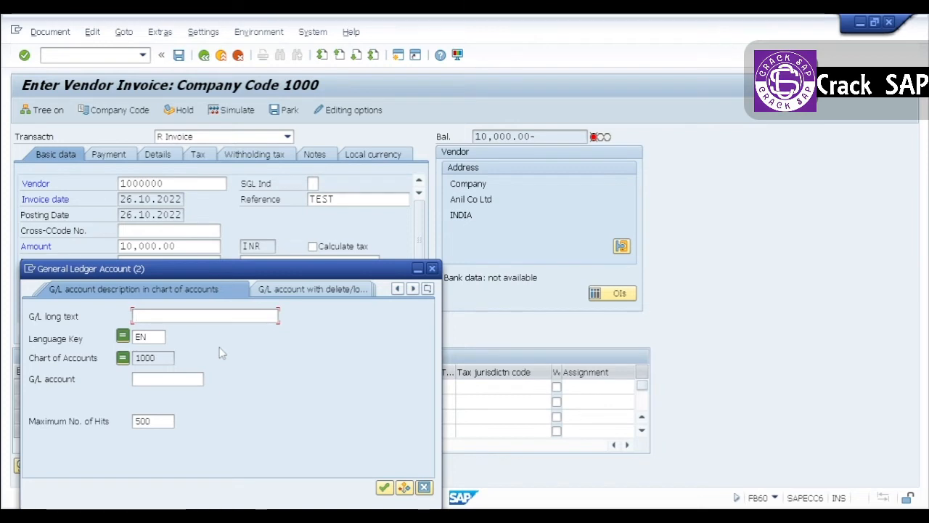
pyautogui.write('*')
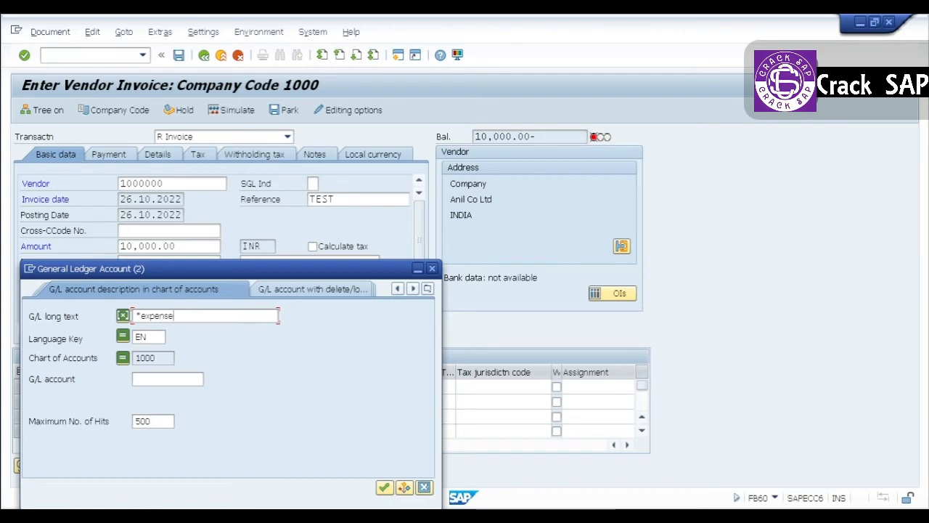
pyautogui.press('Return')
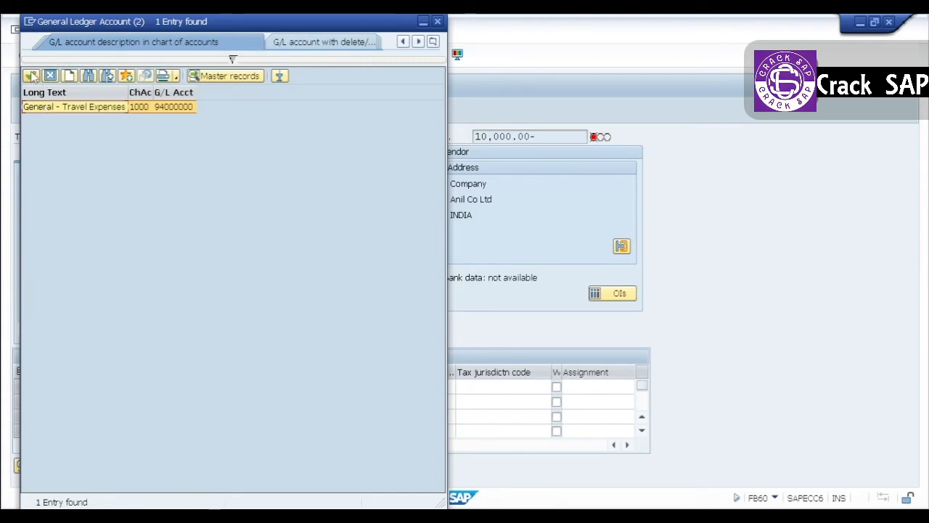
pyautogui.click(31, 76)
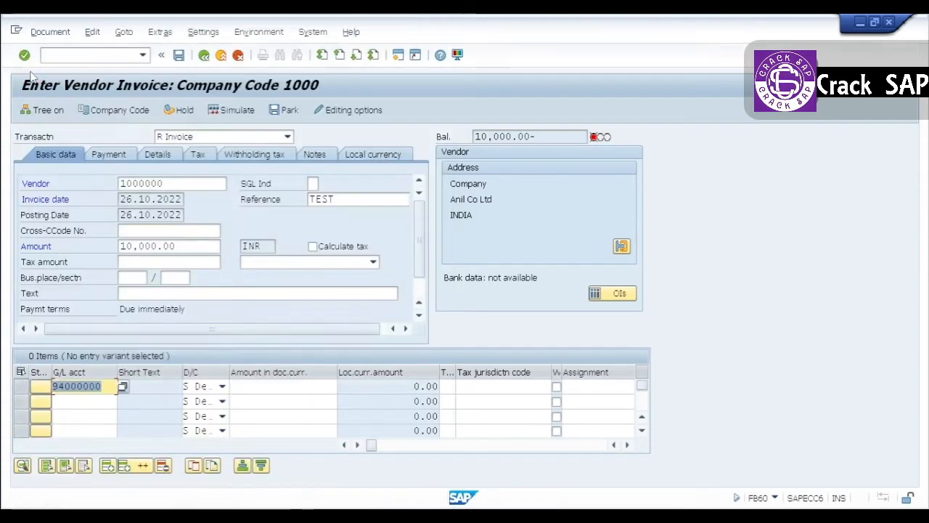
# Set the travel expenses line's document amount to 10000 and acknowledge the tax code warning.
pyautogui.click(264, 386)
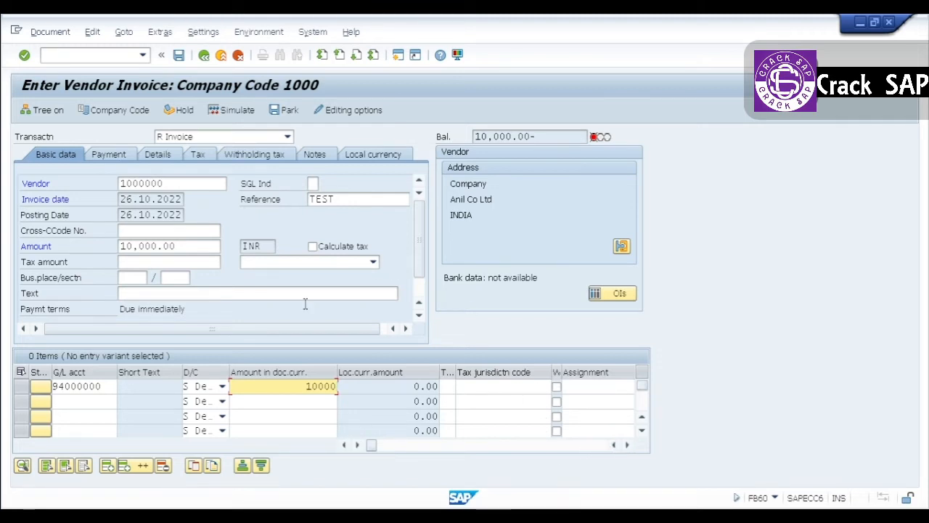
pyautogui.press('Return')
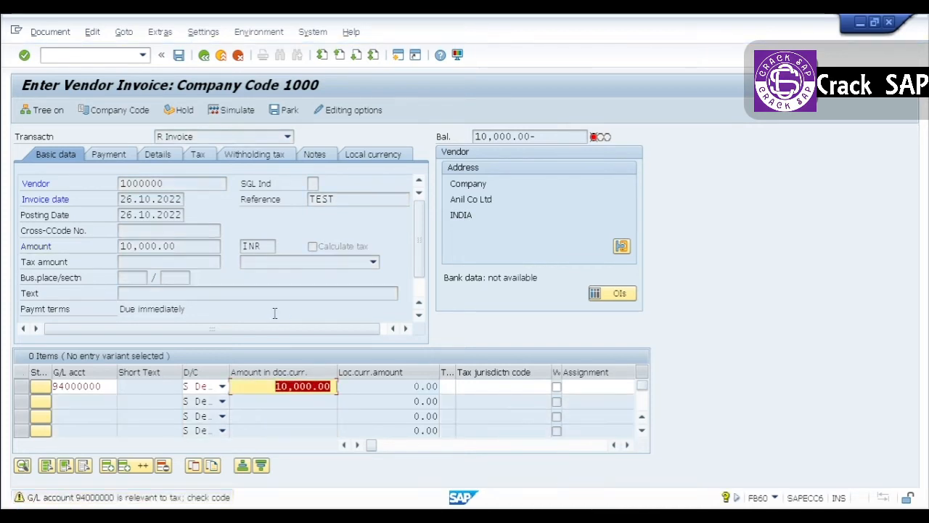
pyautogui.press('Return')
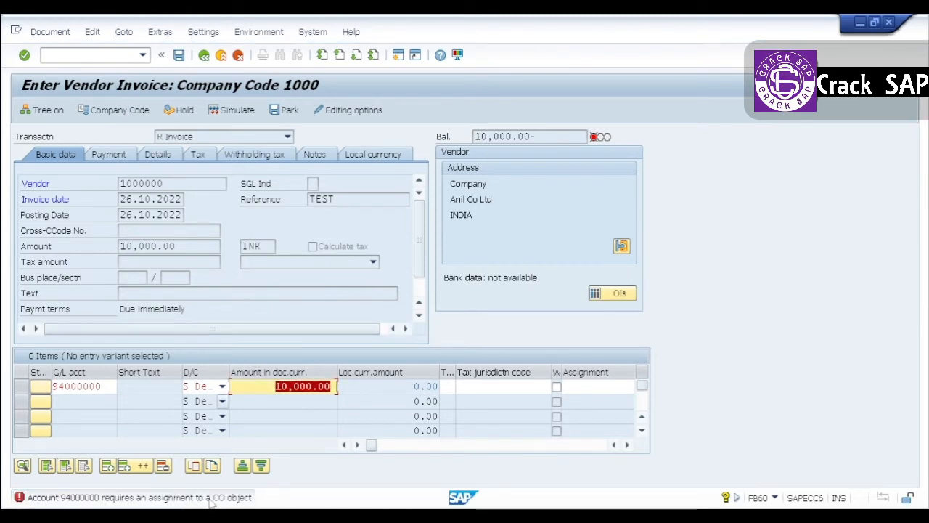
# Assign cost center 2, TRAVELLING EXPENSES, from the value list to the travel expenses line and confirm the line item.
pyautogui.click(627, 445)
pyautogui.click(628, 445)
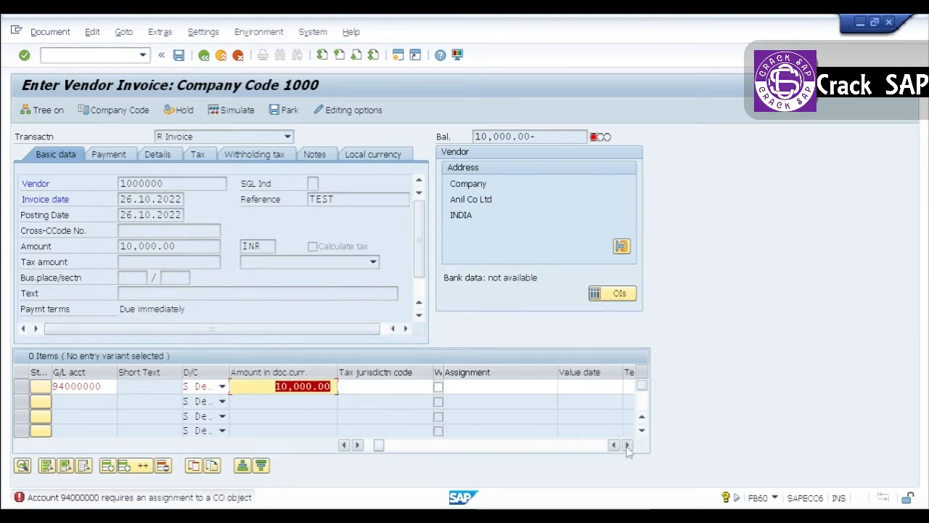
pyautogui.click(627, 445)
pyautogui.click(627, 445)
pyautogui.click(627, 445)
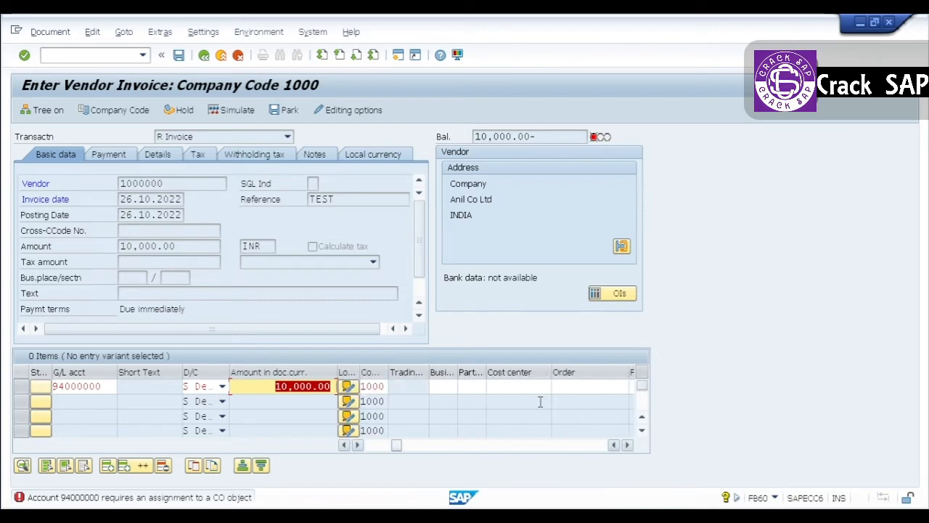
pyautogui.click(519, 386)
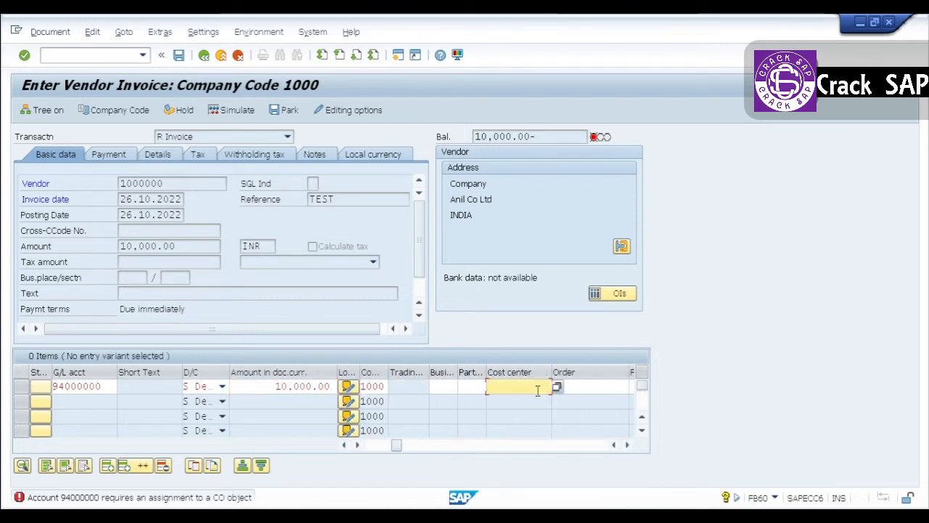
pyautogui.click(557, 389)
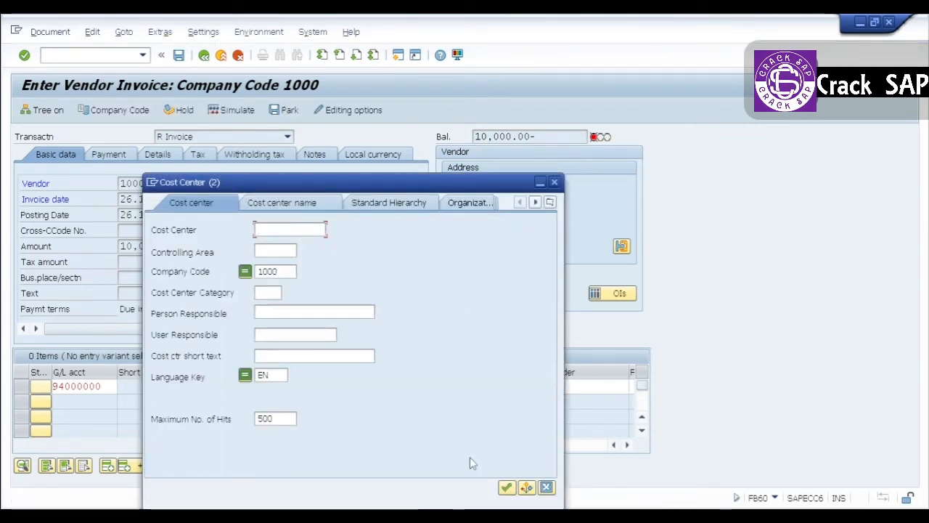
pyautogui.click(506, 487)
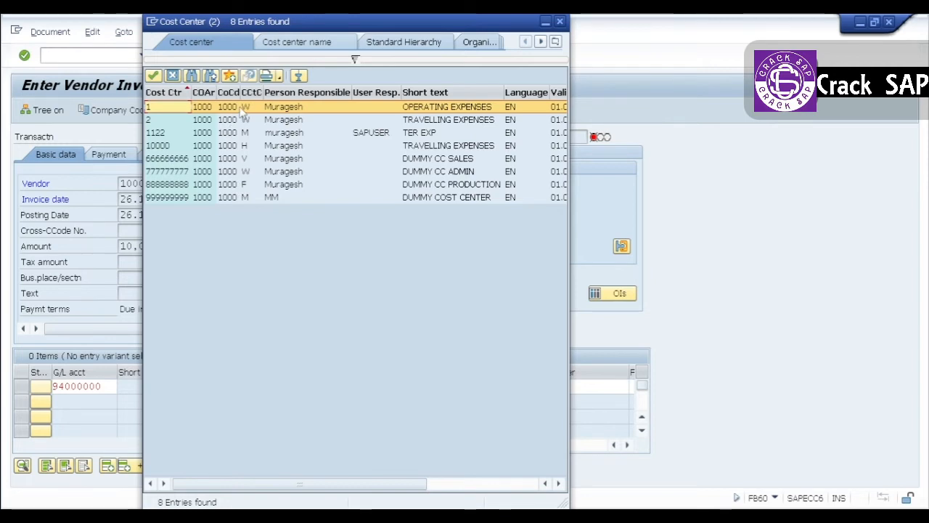
pyautogui.click(241, 121)
pyautogui.doubleClick(242, 121)
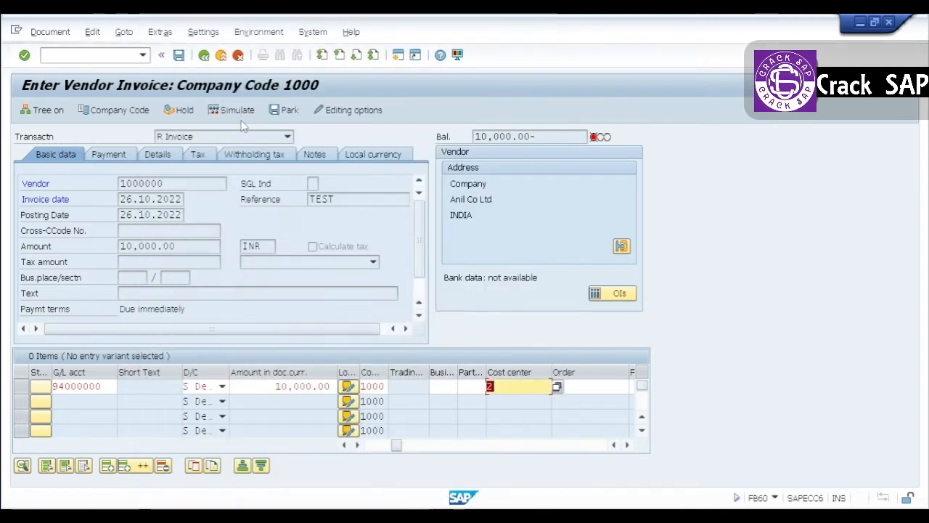
pyautogui.press('Return')
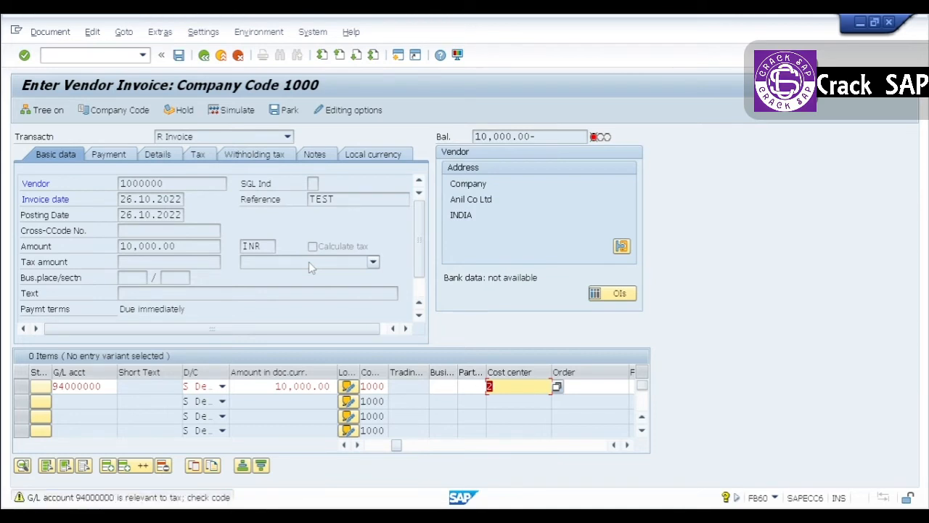
pyautogui.press('Return')
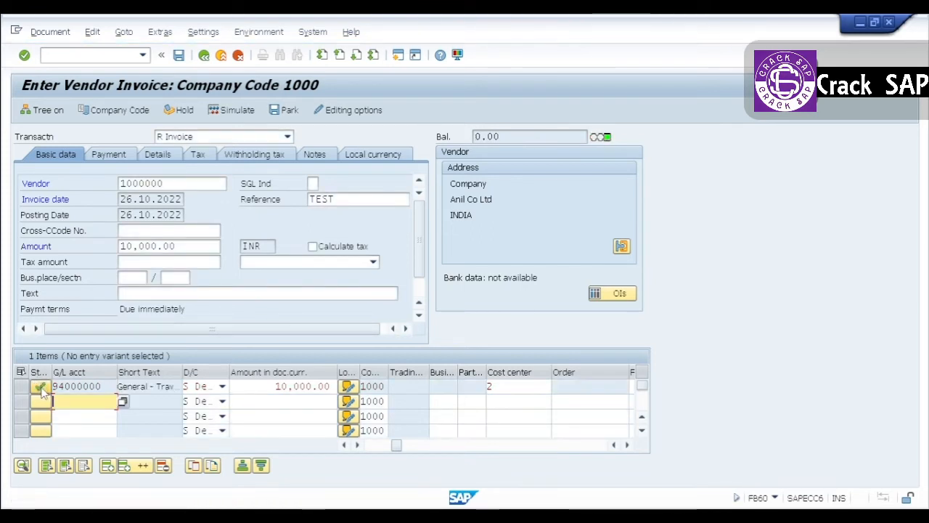
# Simulate the vendor invoice to check its two postings, and post the document.
pyautogui.click(51, 34)
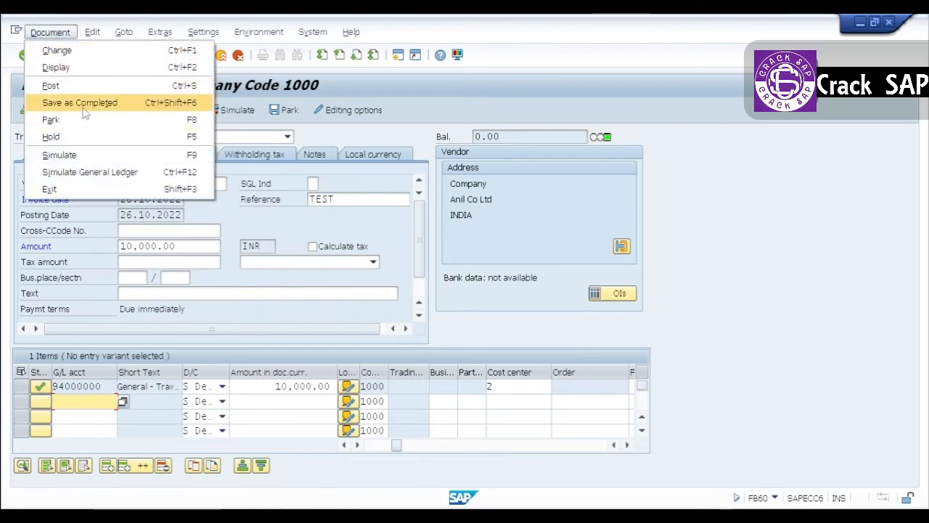
pyautogui.click(83, 155)
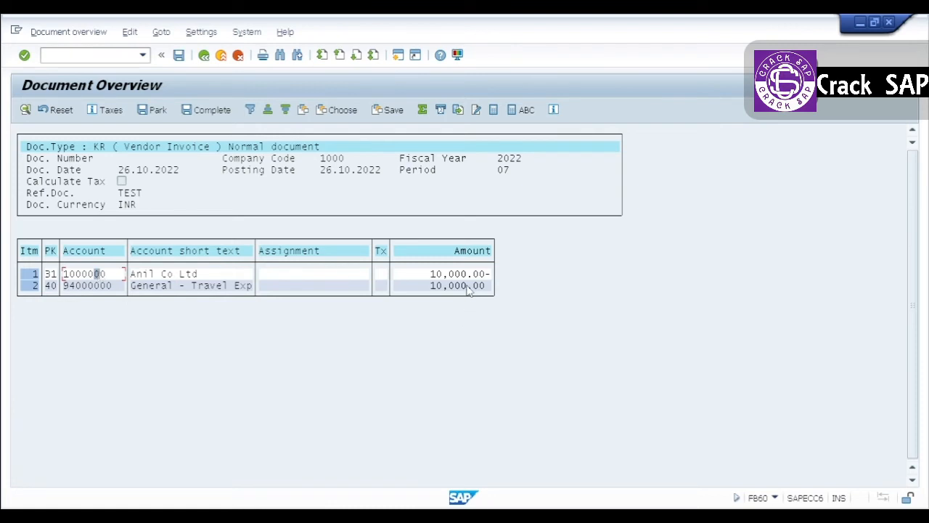
pyautogui.click(178, 56)
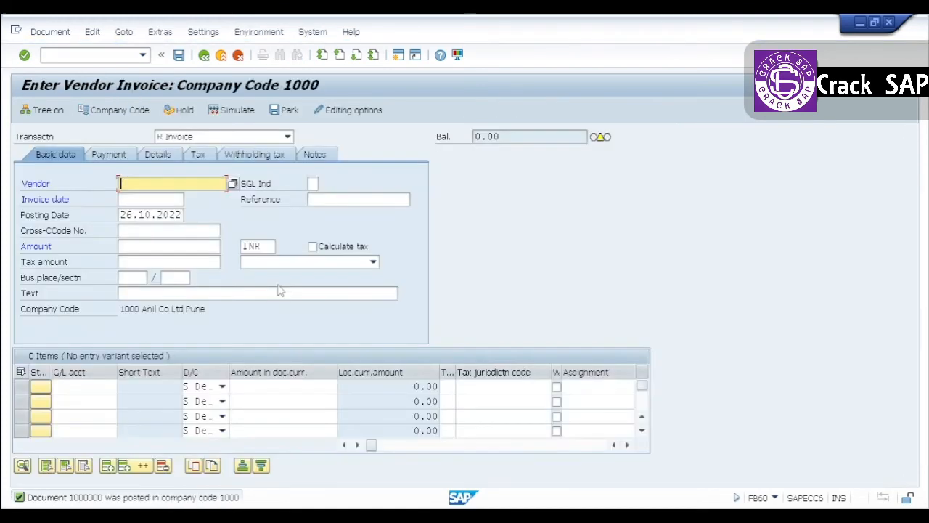
# Read the detailed explanation of the invoice's posting message and close it.
pyautogui.click(125, 503)
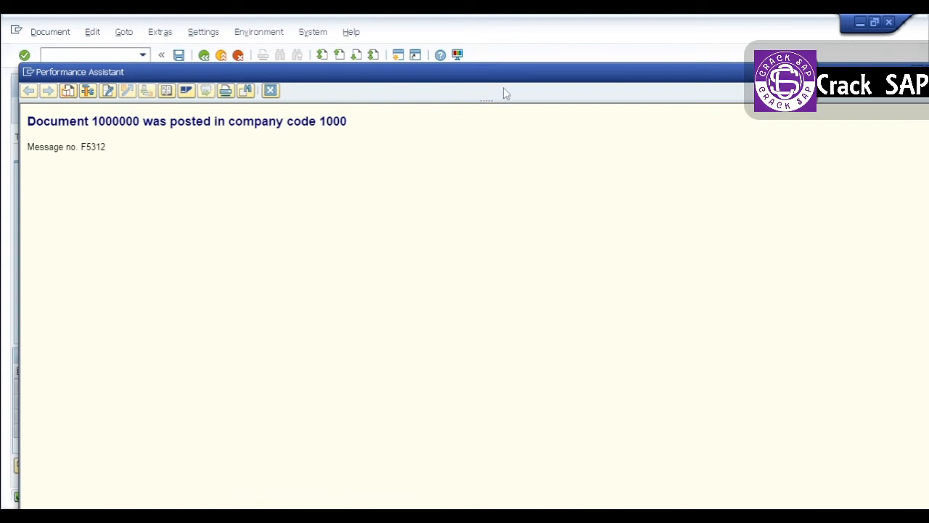
pyautogui.moveTo(529, 79); pyautogui.dragTo(468, 62)
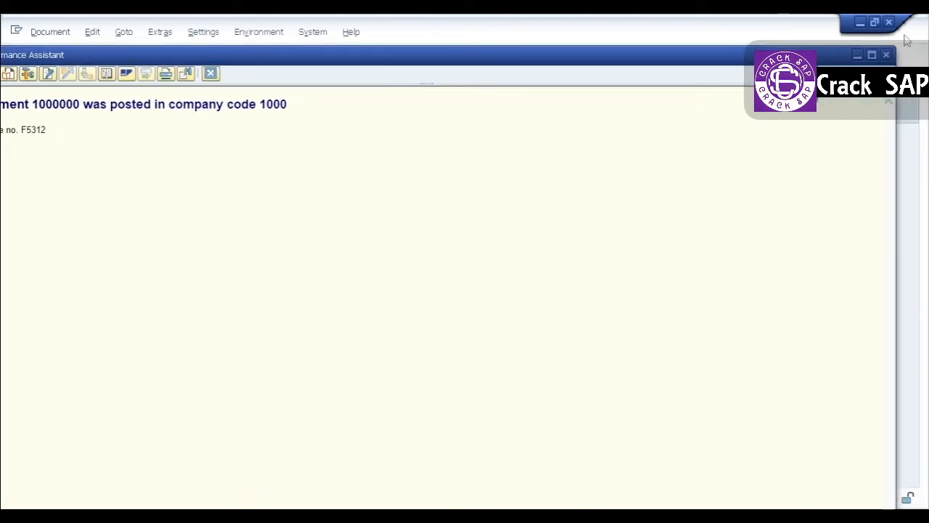
pyautogui.click(888, 55)
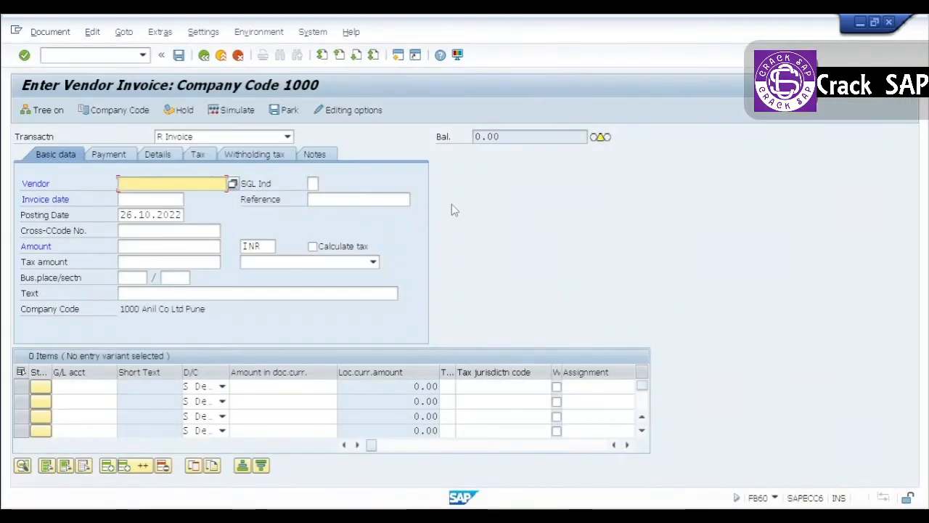
# Display the posted document, switch to its General Ledger View and examine the payable and travel expense lines.
pyautogui.click(50, 32)
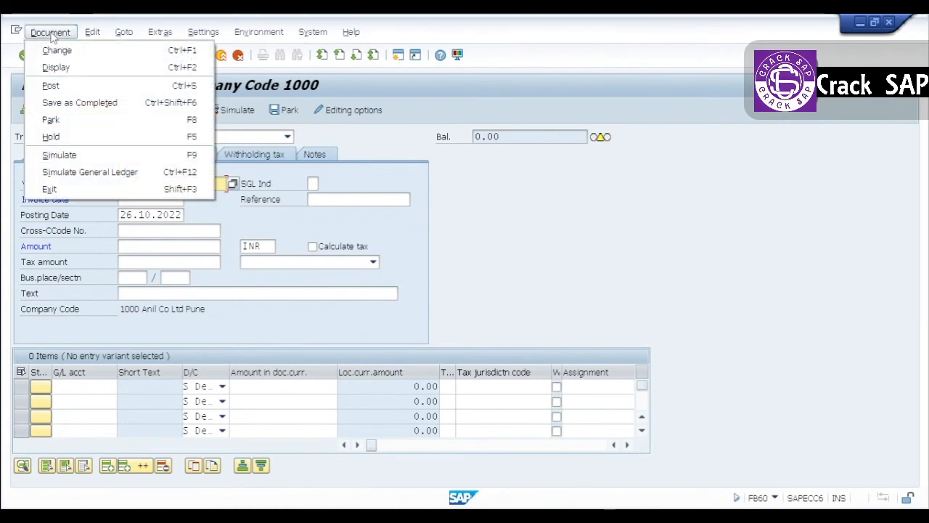
pyautogui.click(57, 69)
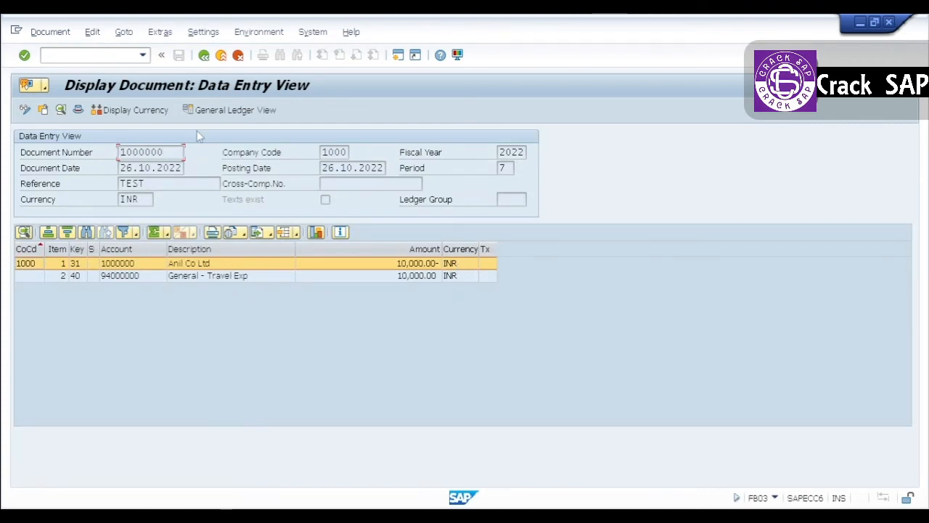
pyautogui.click(241, 110)
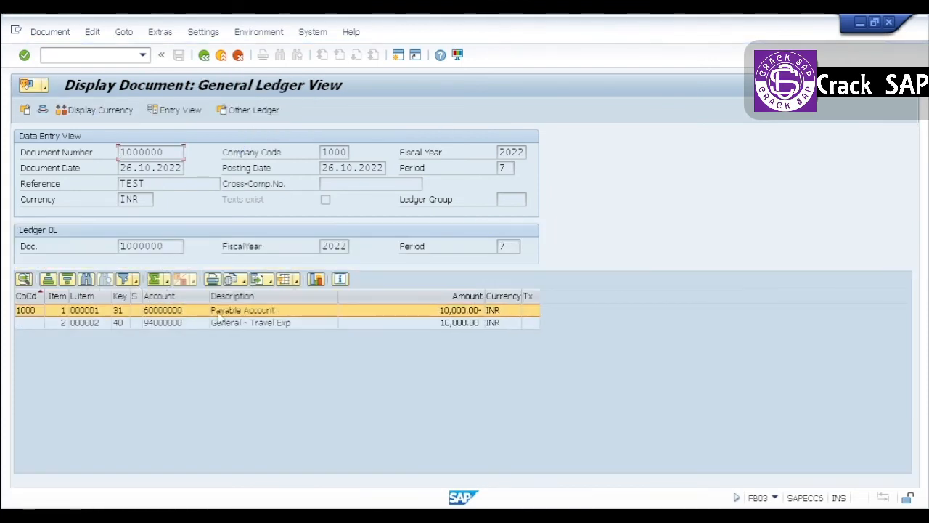
pyautogui.click(219, 313)
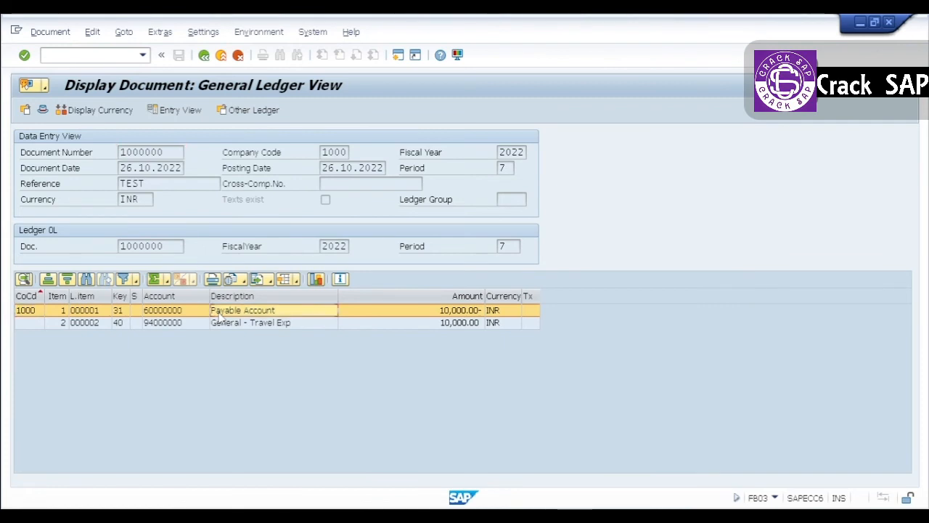
pyautogui.click(175, 311)
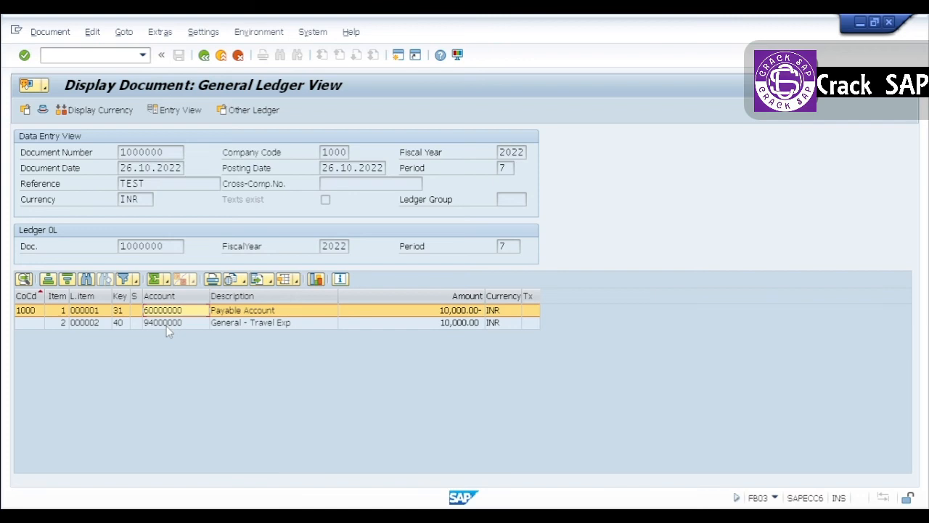
pyautogui.click(256, 326)
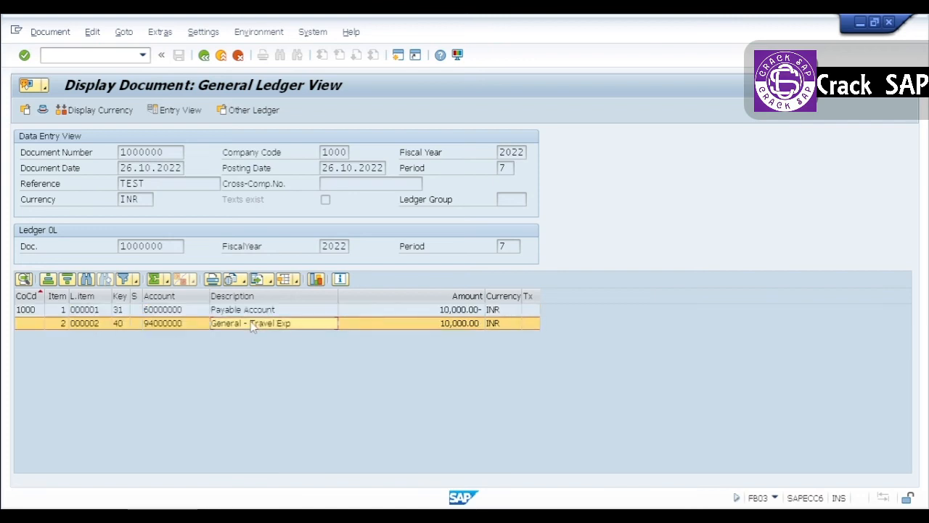